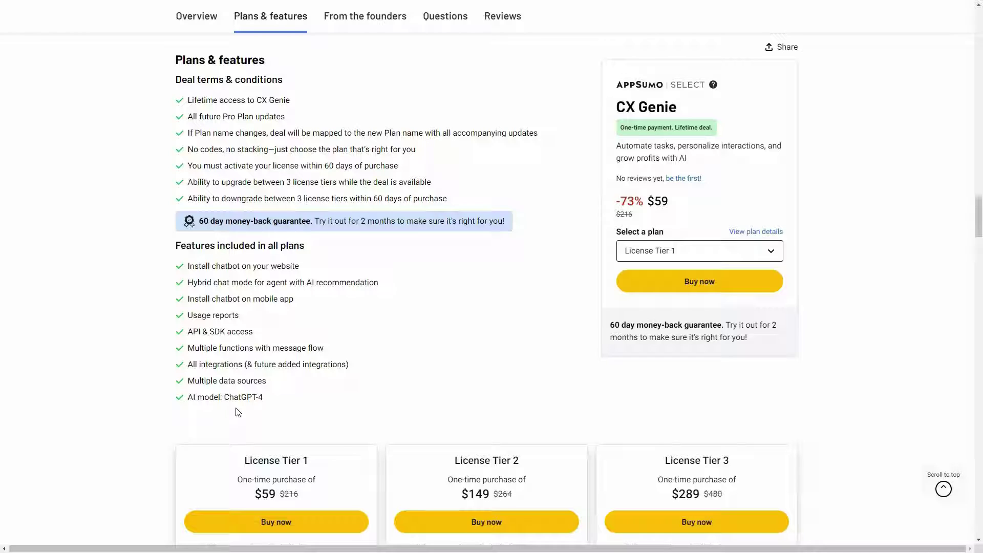
Review the CX Genie deal terms, included features and the three license tiers on the AppSumo page
scroll(843, 393, down, 3)
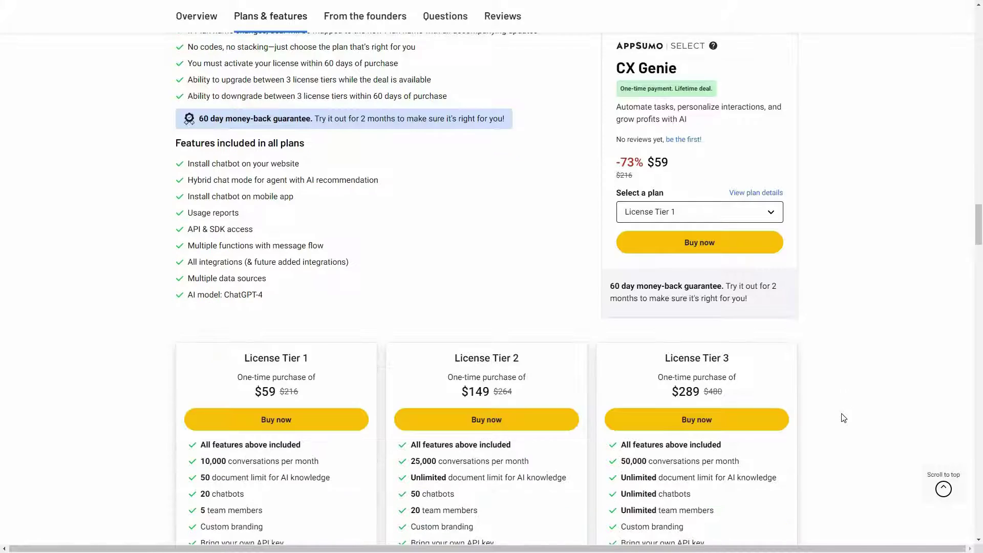
scroll(461, 487, down, 1)
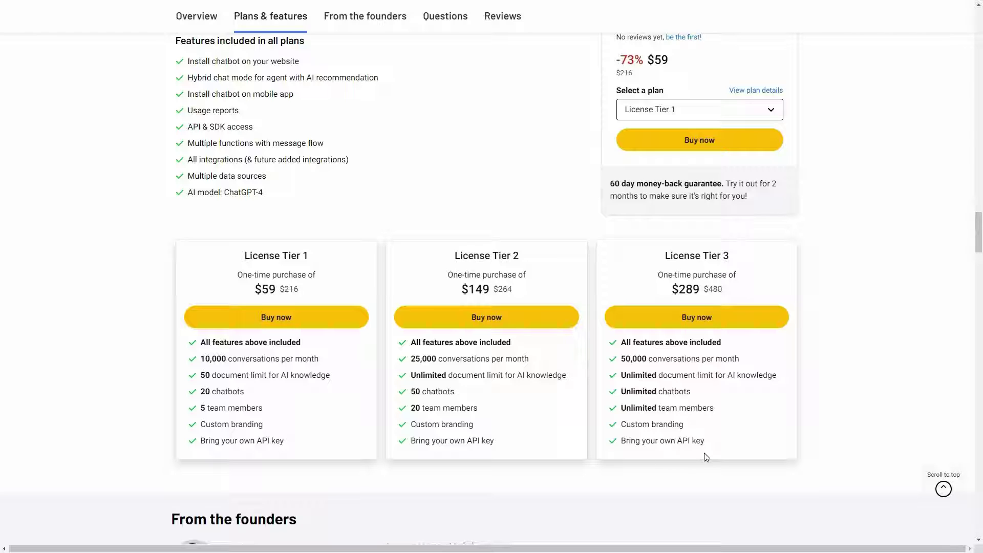
scroll(637, 125, up, 4)
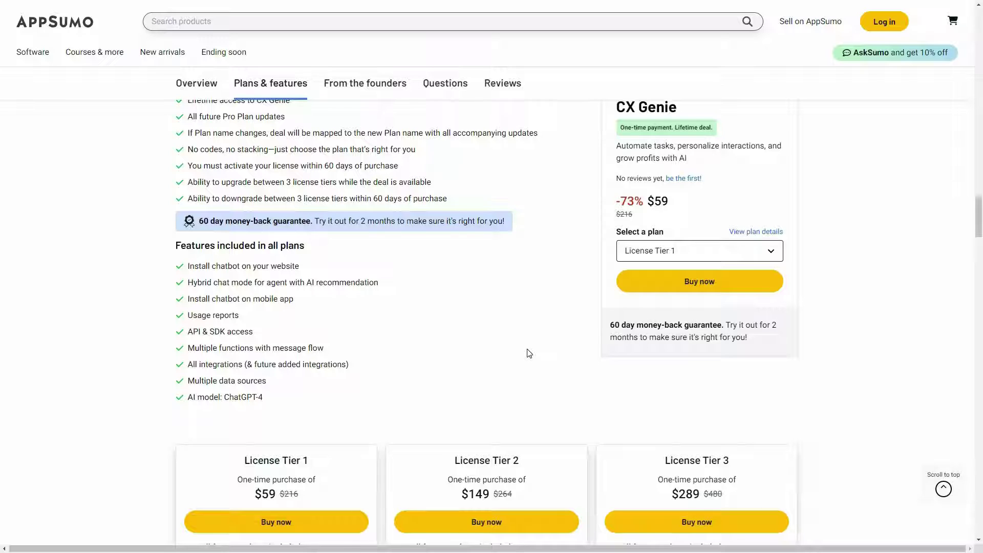
scroll(540, 336, up, 1)
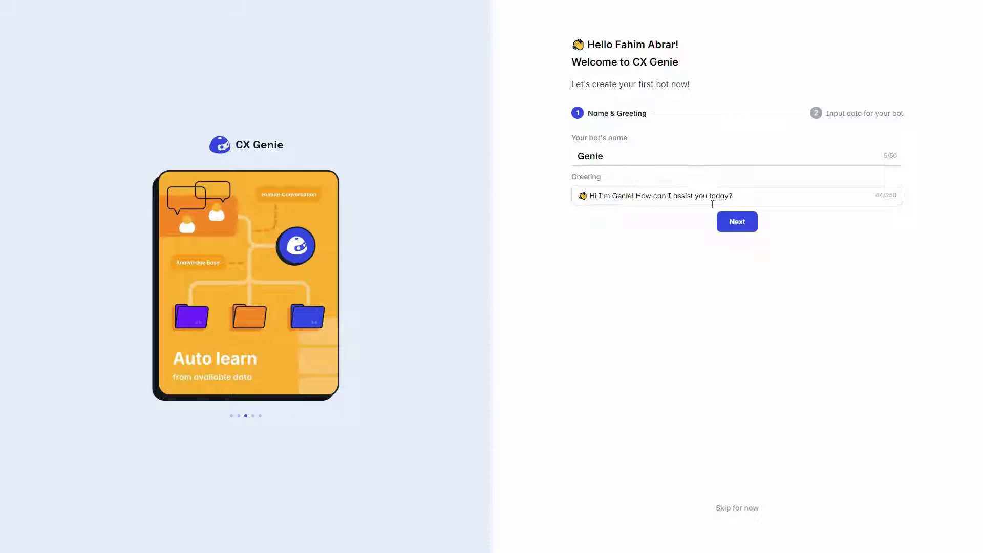
Name the first bot SLD, keep the suggested greeting, and continue to the bot's input data
double_click(622, 157)
text(SLD)
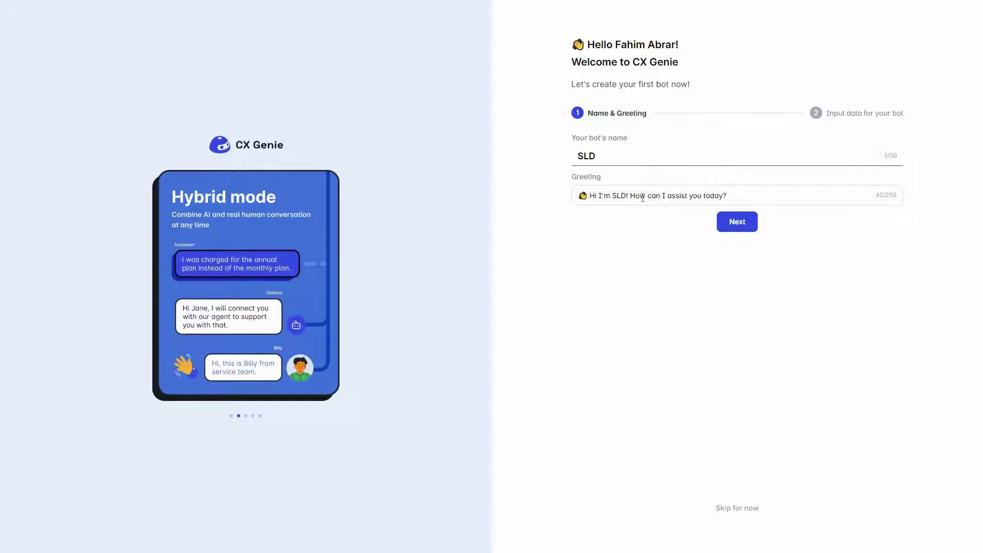
click(706, 197)
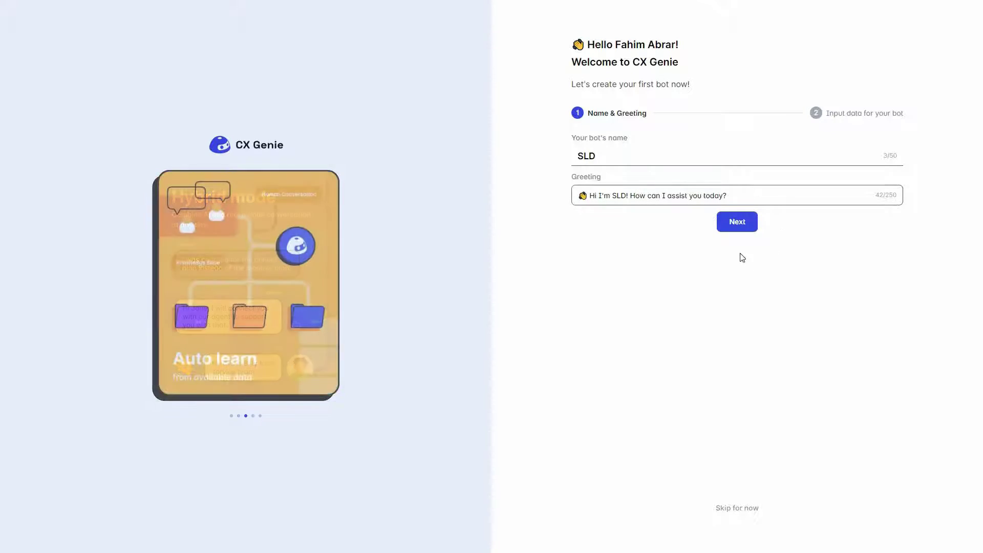
click(741, 224)
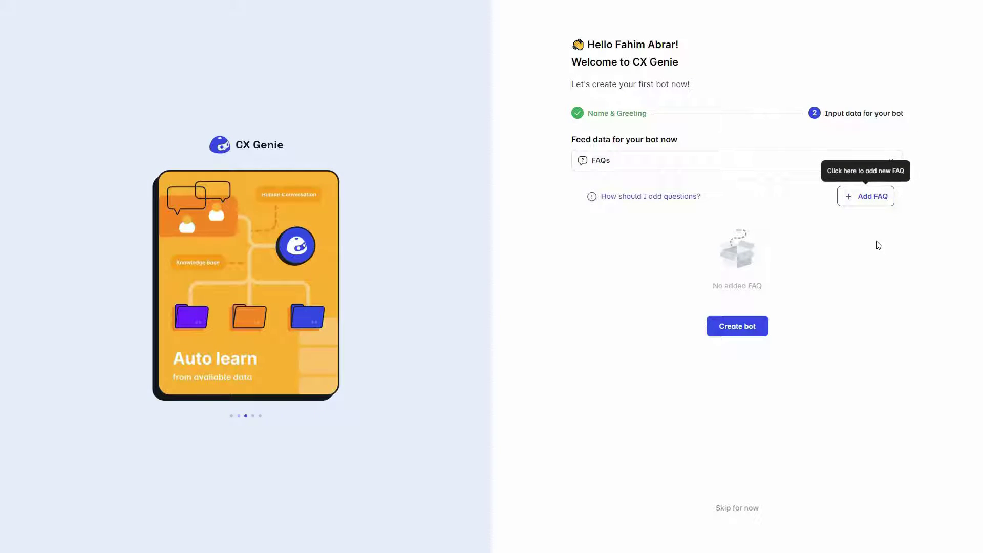
Add the FAQ "what's the price of your product?" with the answer "the price is $100", and create the bot
click(865, 197)
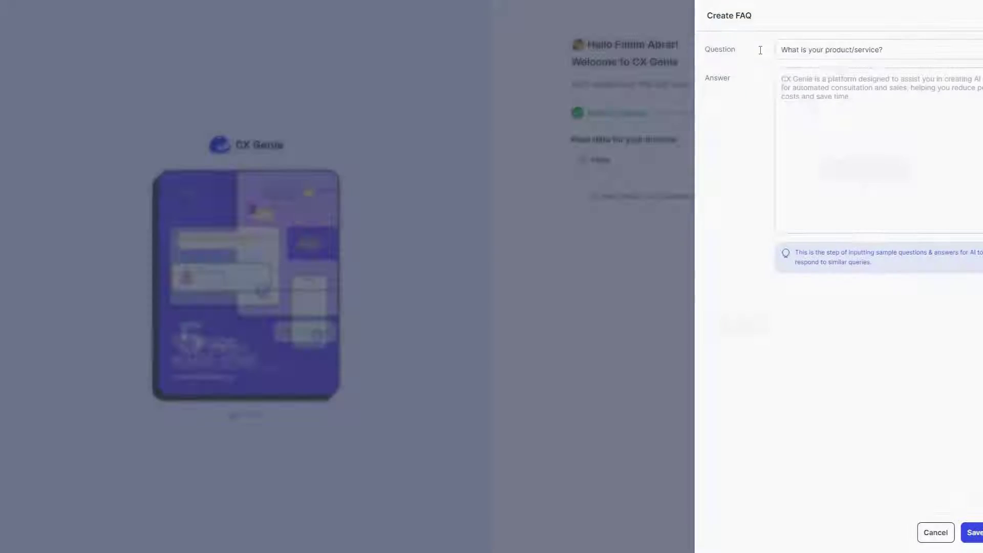
click(867, 50)
key(ctrl+a)
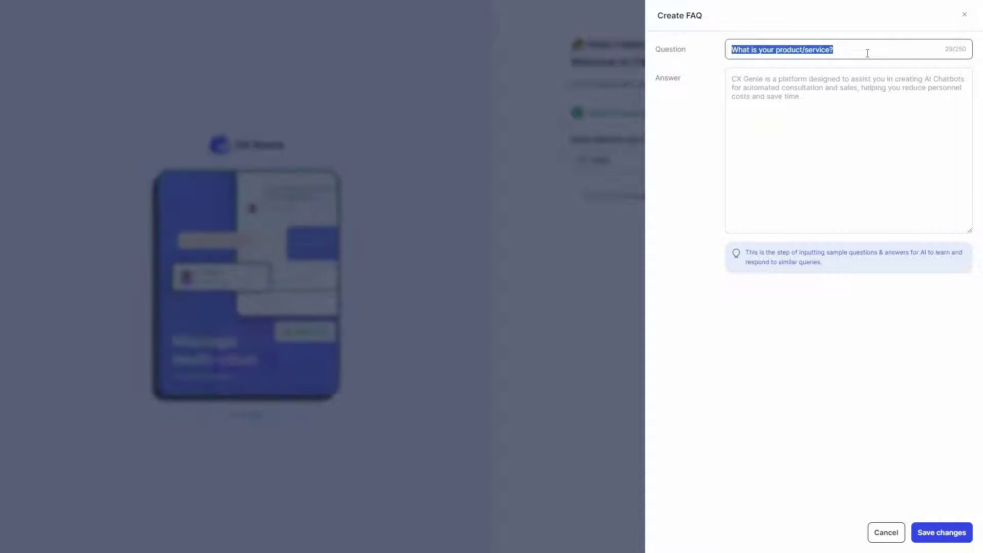
text(what's the price of your product?)
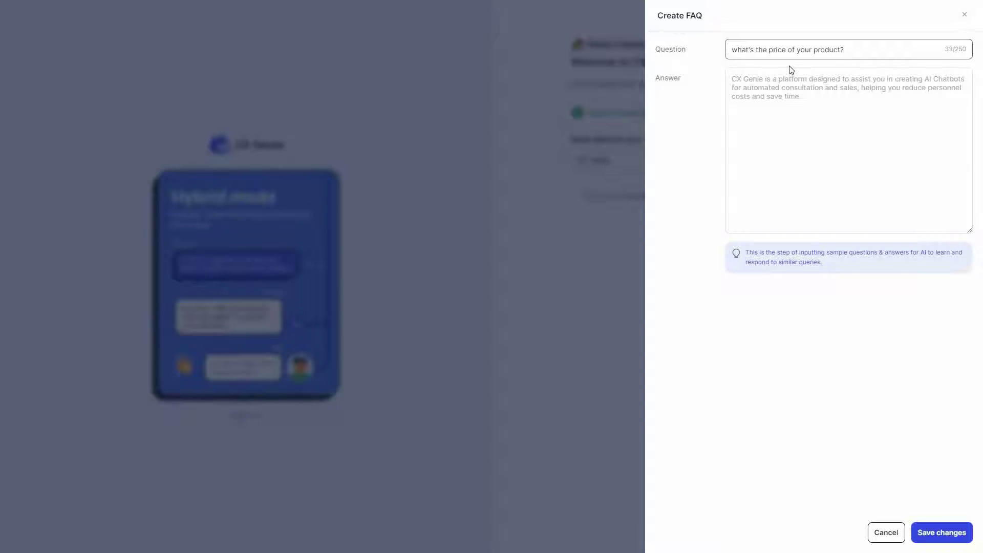
click(761, 83)
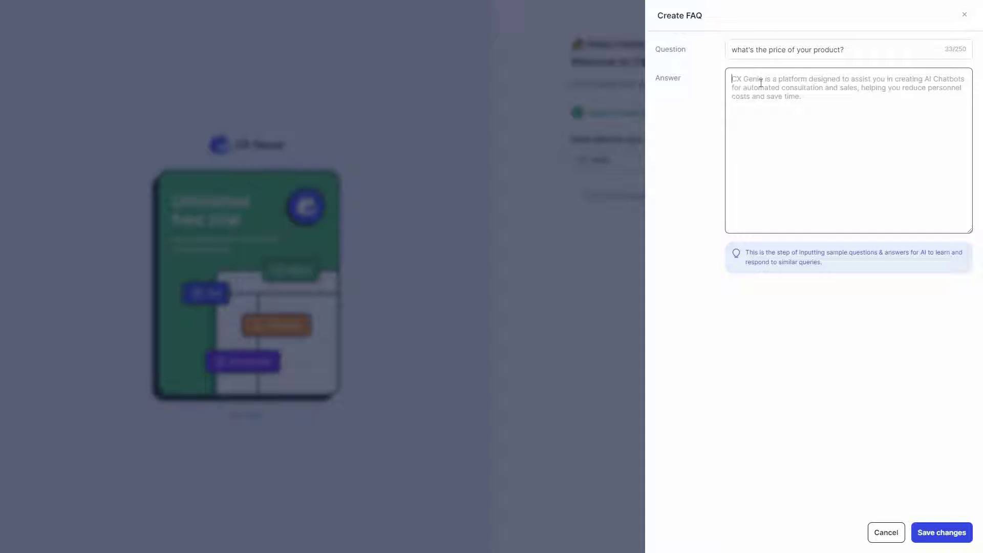
text(the price is $100)
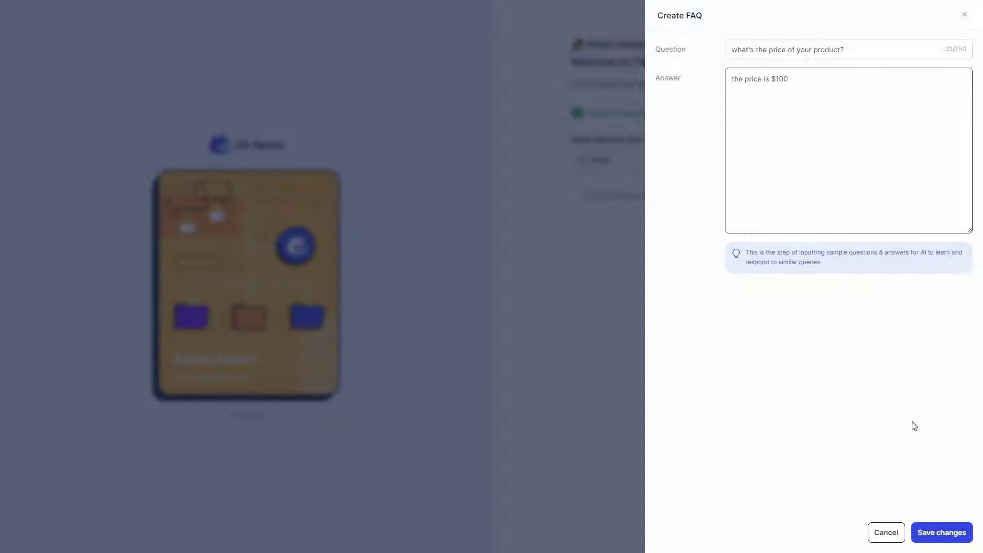
click(956, 541)
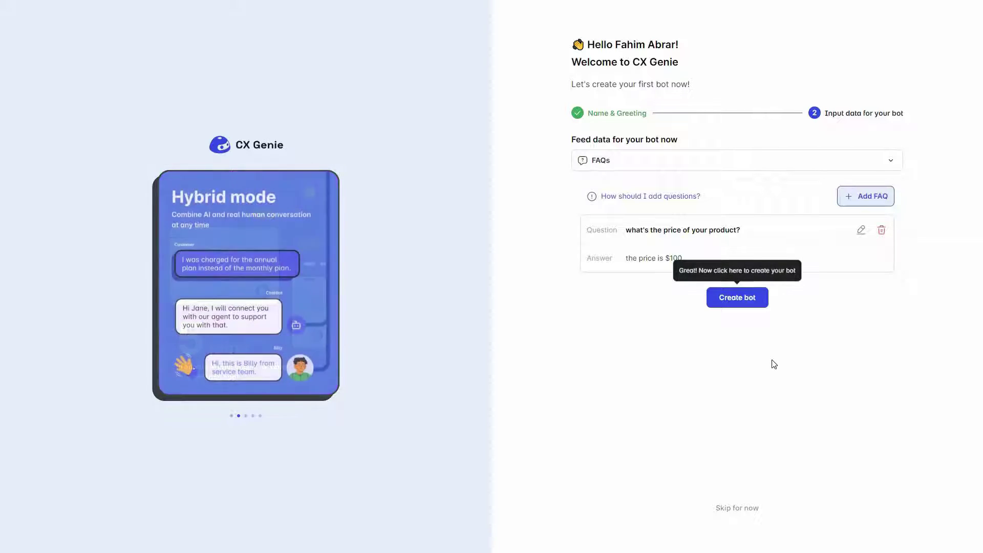
click(737, 302)
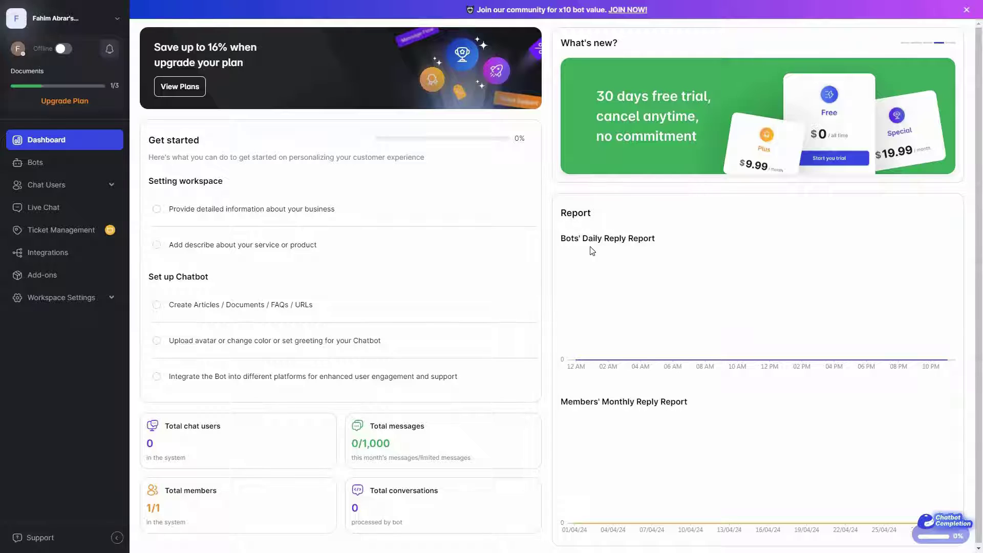
Open the SLD bot's test chat and send it the question "whats the price of the product"
scroll(251, 480, down, 1)
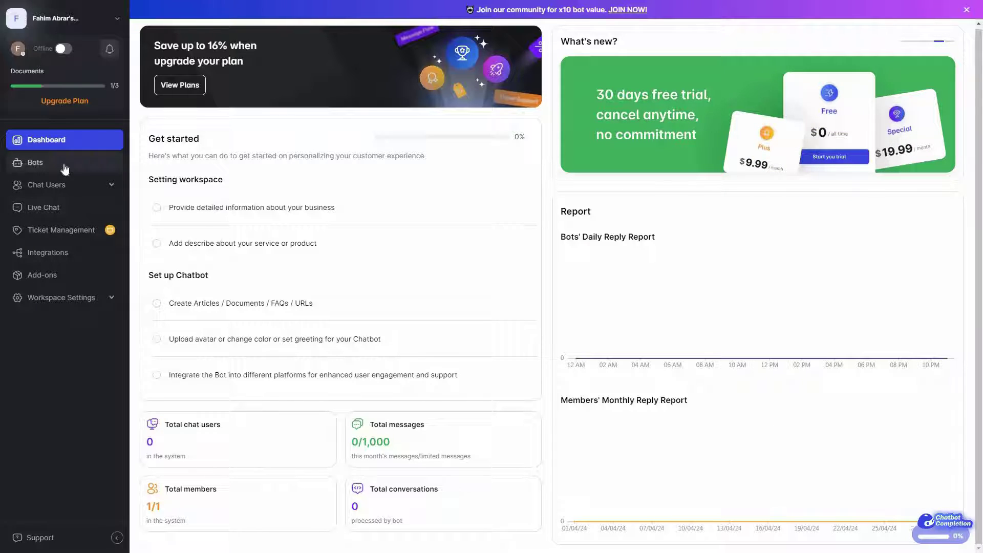
click(65, 167)
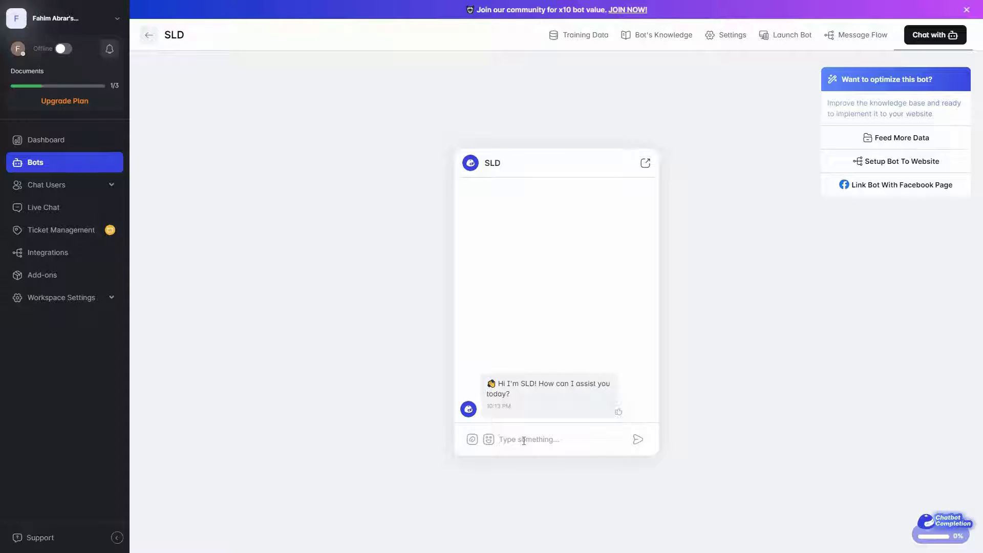
click(488, 440)
click(549, 437)
text(whats the price of the product)
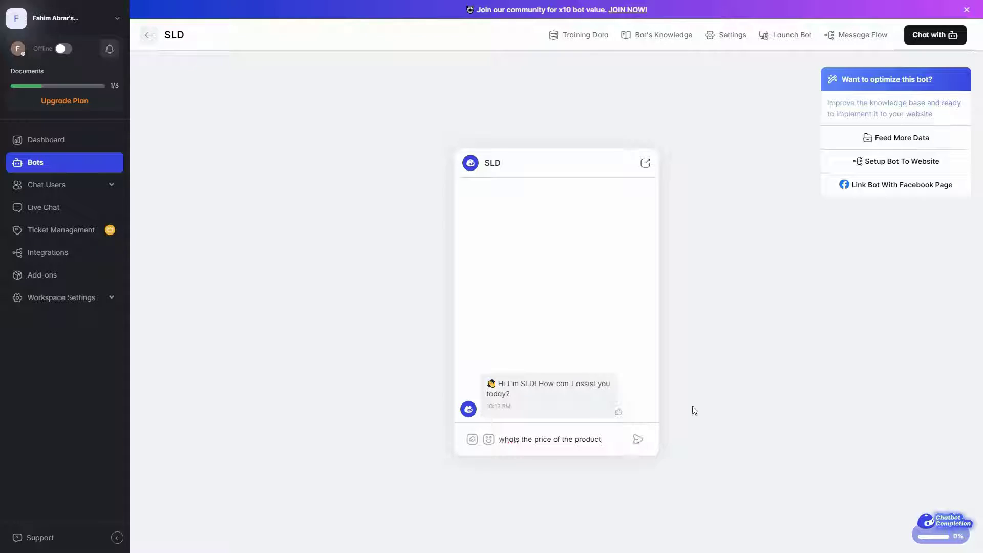
key(Return)
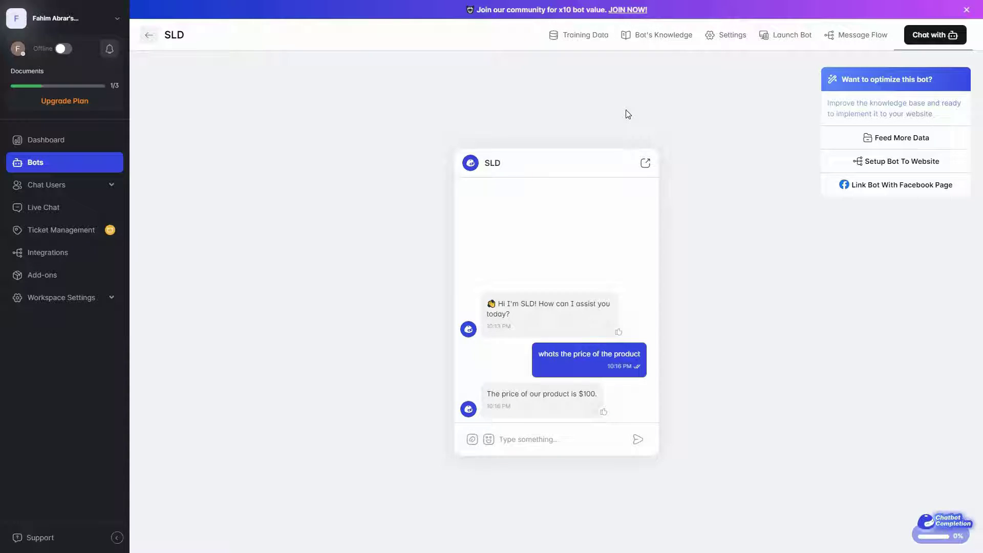
Open the bot's FAQ training data and examine the FAQ creation form and the import dialog, cancelling both
click(590, 41)
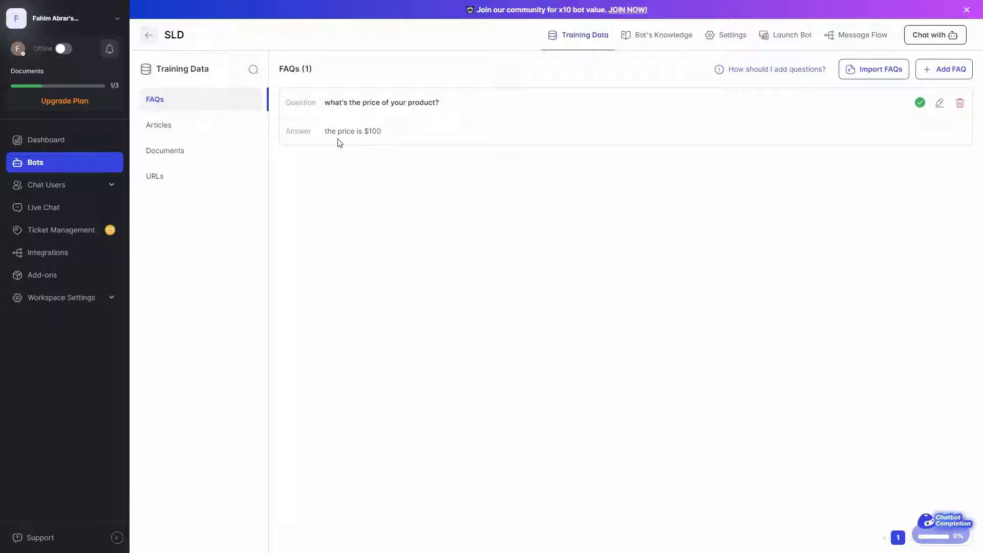
click(938, 70)
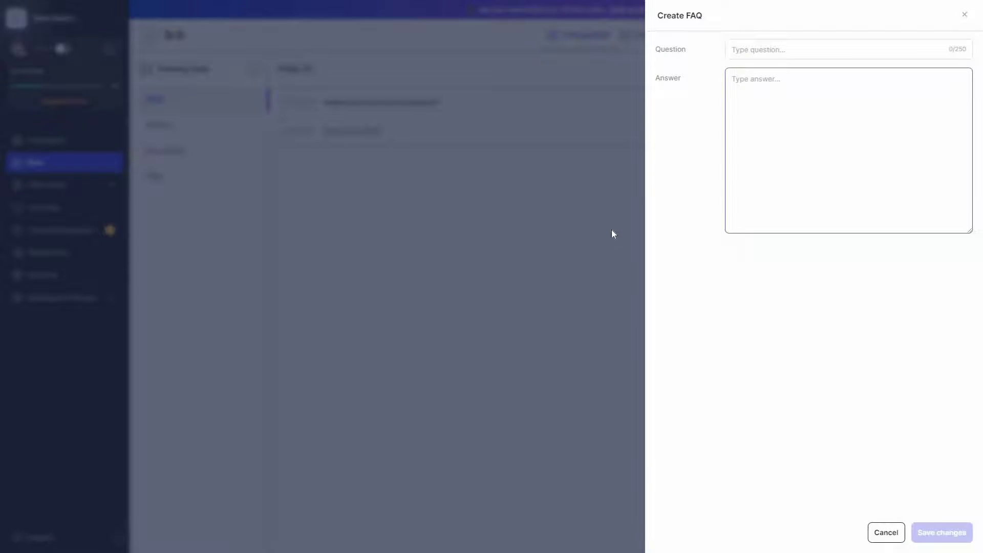
key(Escape)
click(887, 75)
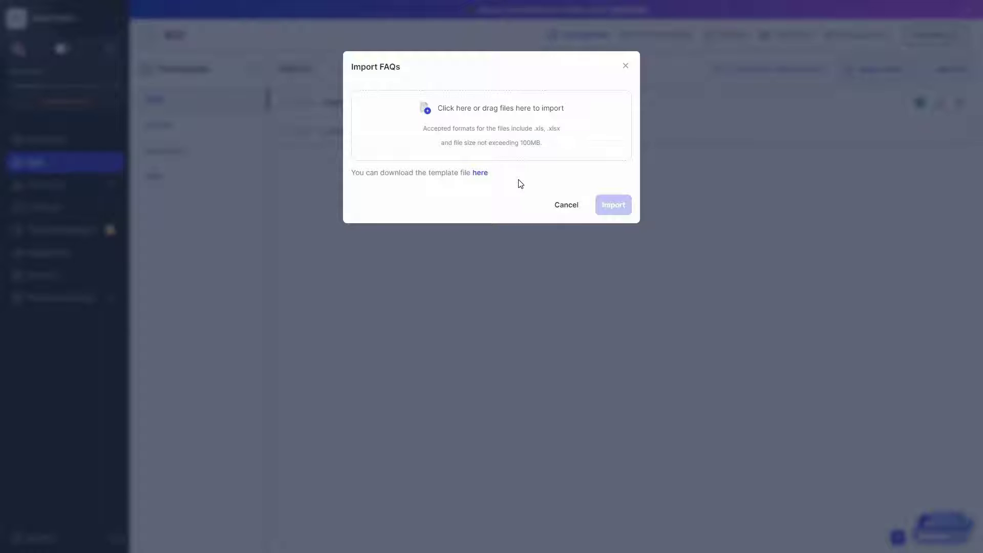
click(566, 205)
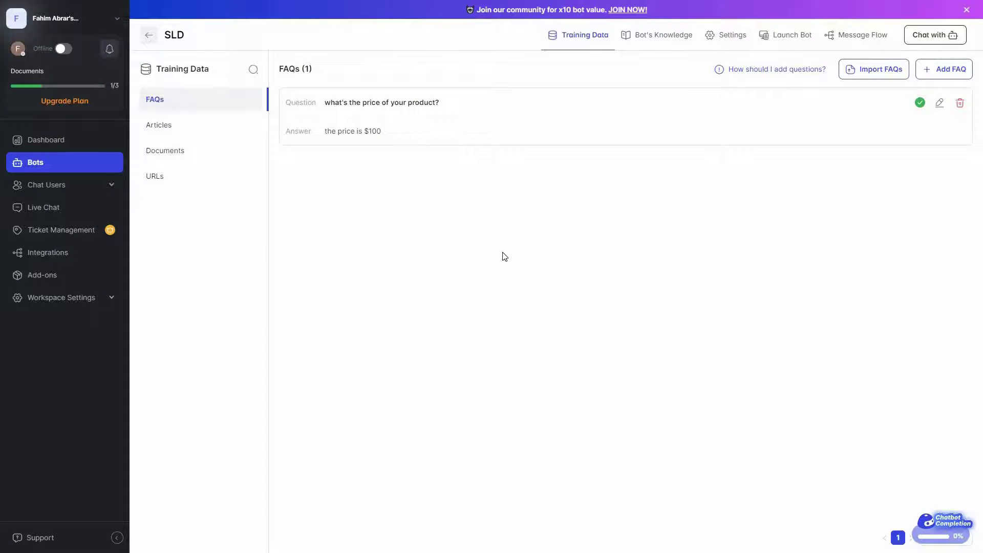
Examine the article creation form in the training data, including its content editor, and cancel it
scroll(505, 256, down, 1)
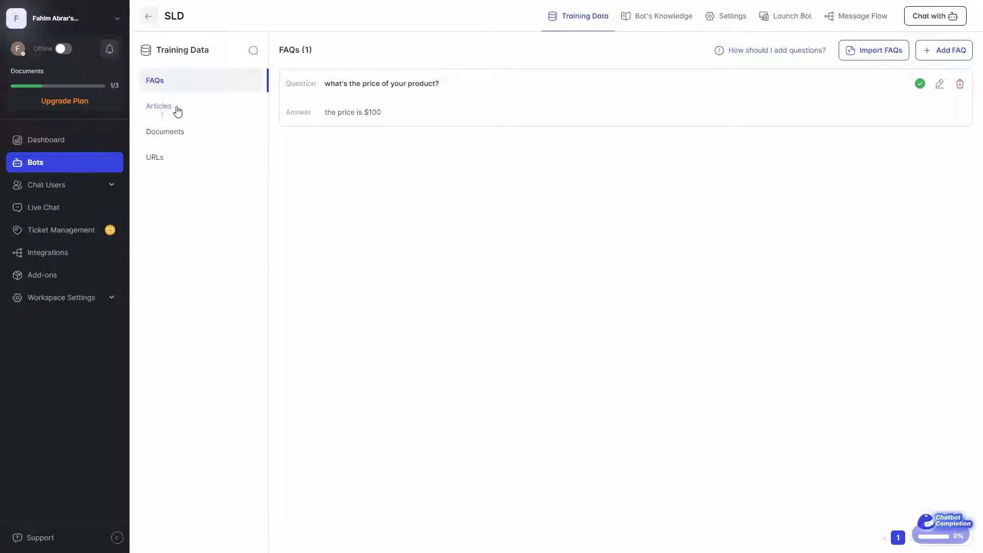
click(177, 111)
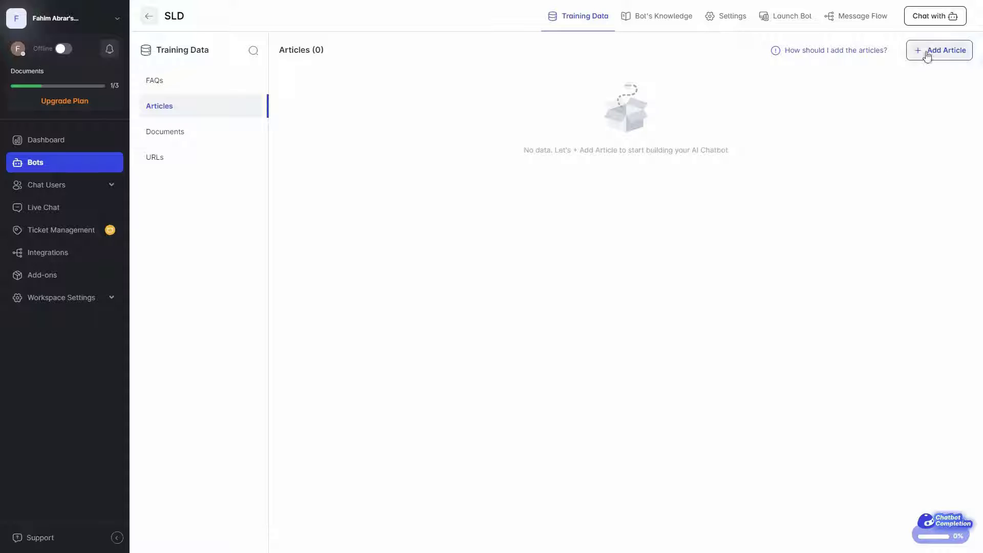
click(940, 50)
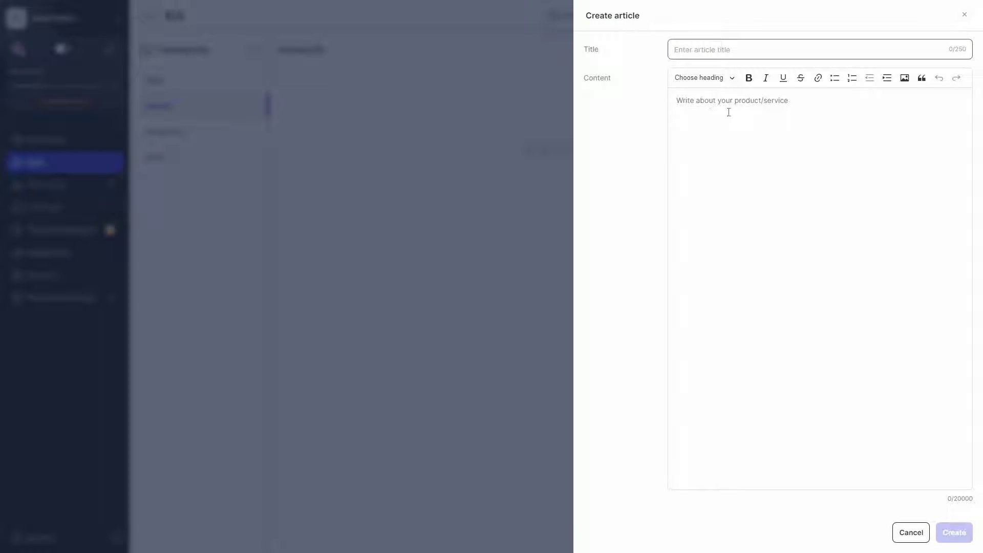
click(729, 114)
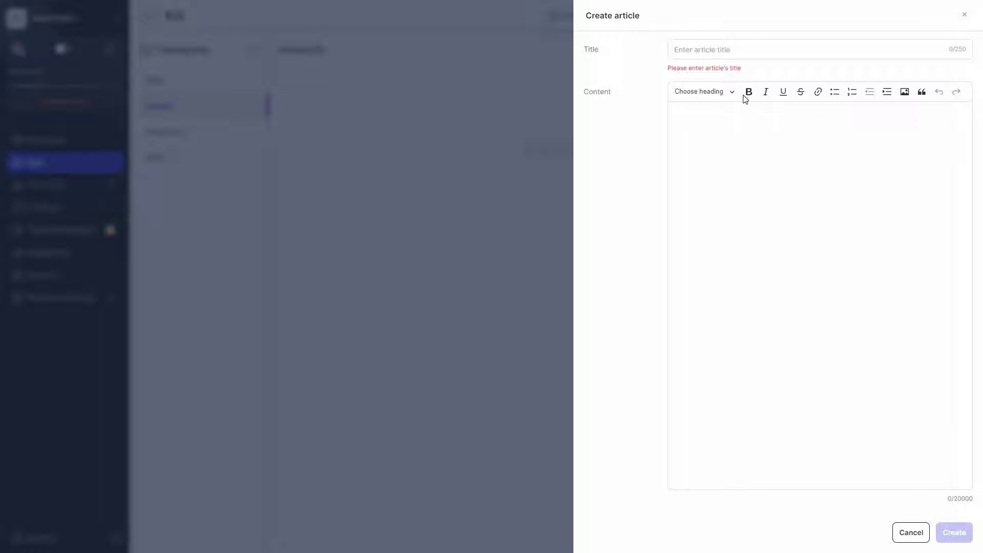
key(ctrl+i)
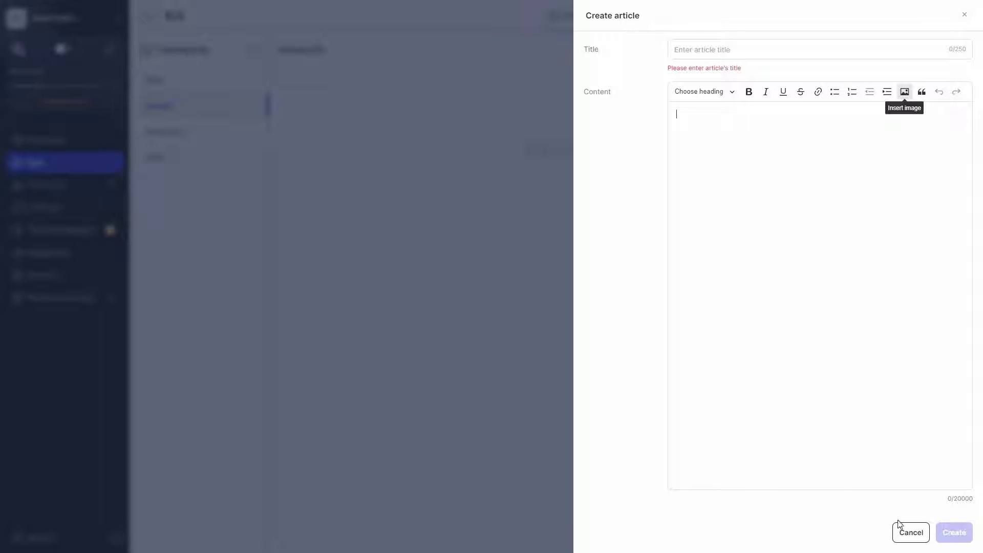
click(910, 536)
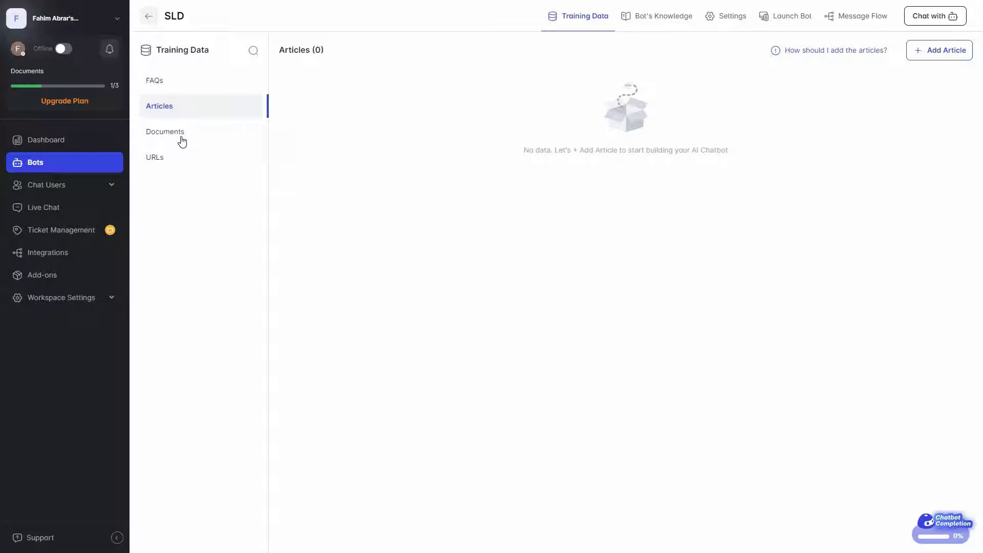
Check the document import options in the training data, cancel them, and view the URL source's input field
click(182, 140)
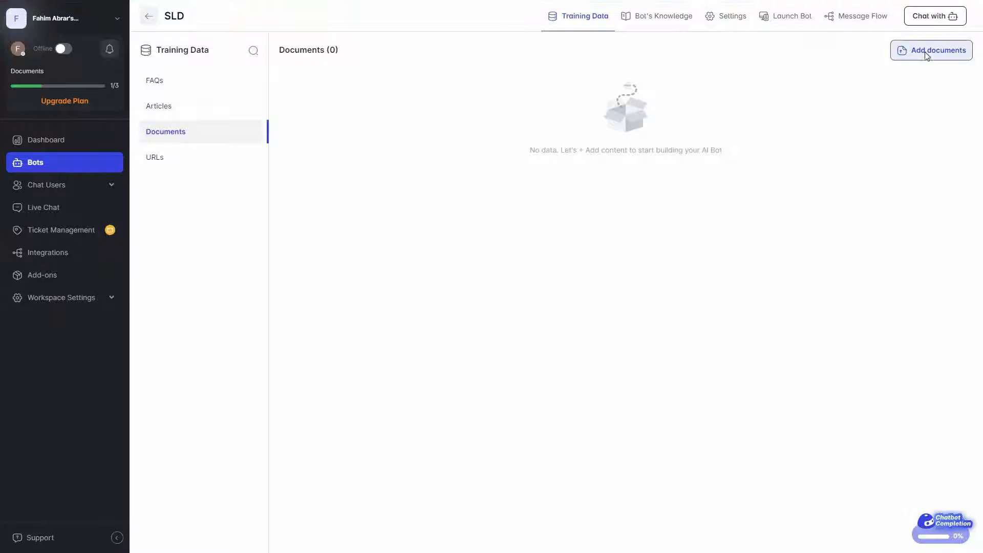
click(927, 55)
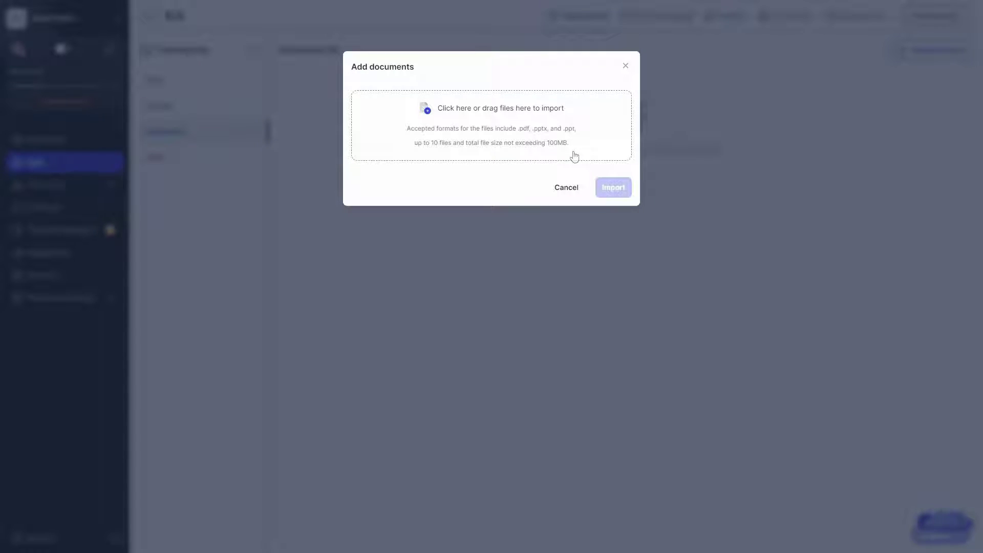
click(566, 189)
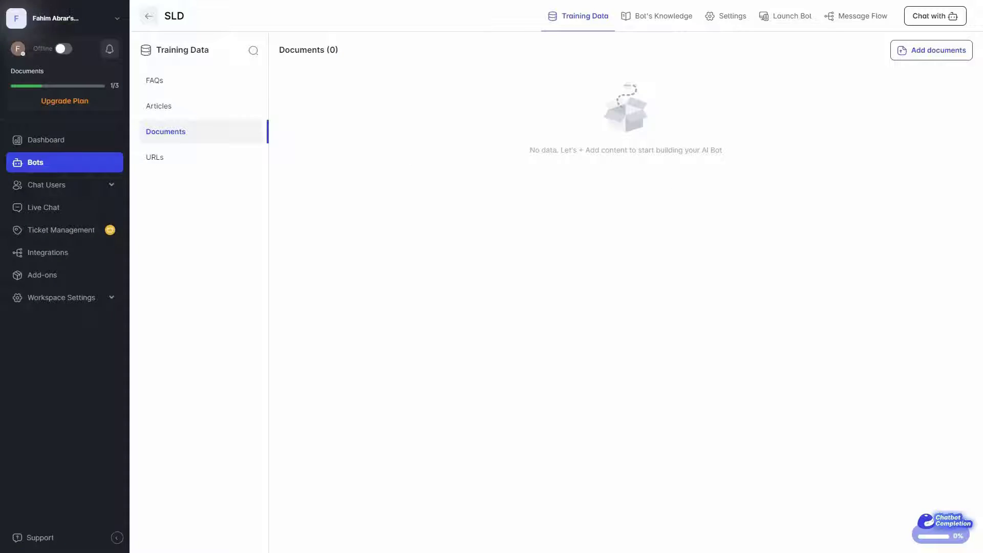
click(177, 162)
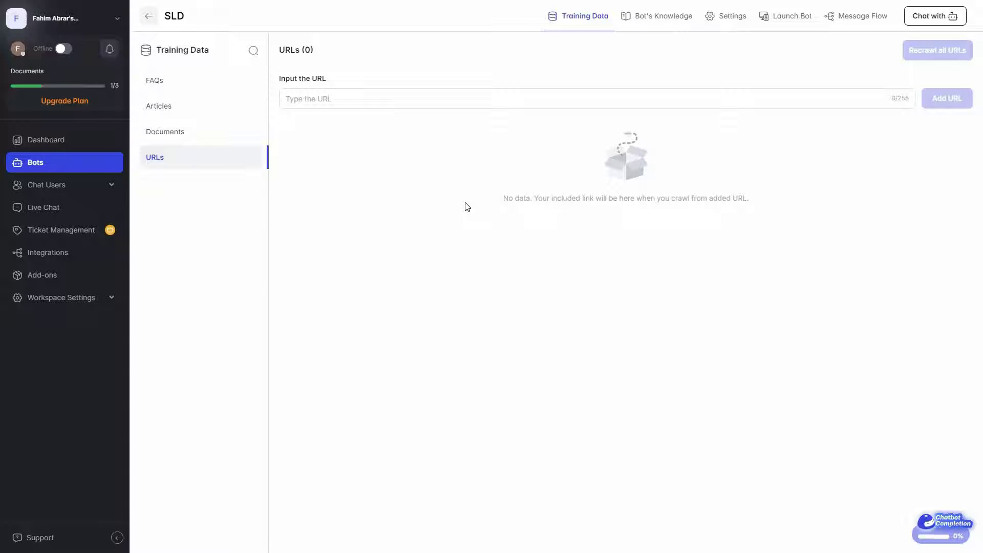
click(309, 94)
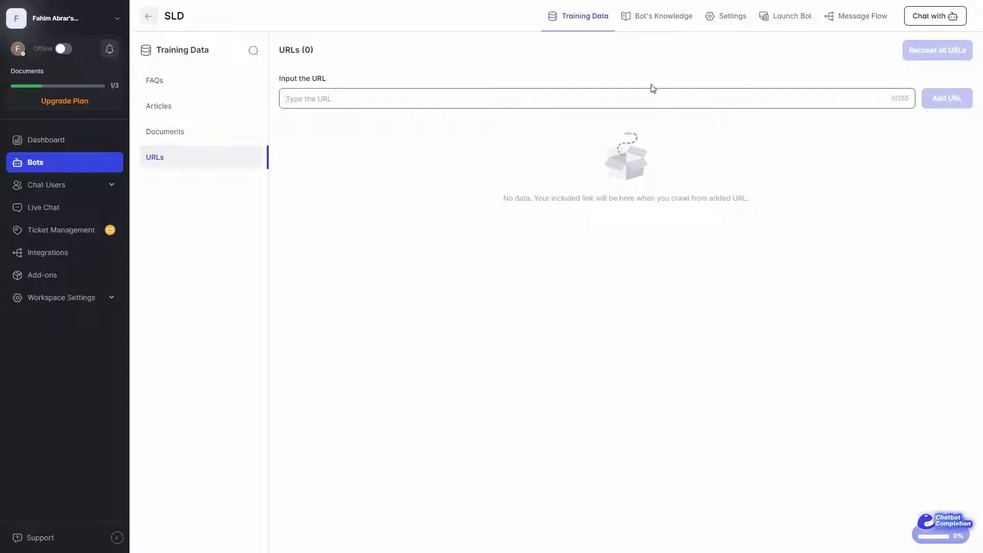
Review the bot's knowledge list and open the bot's settings
click(661, 19)
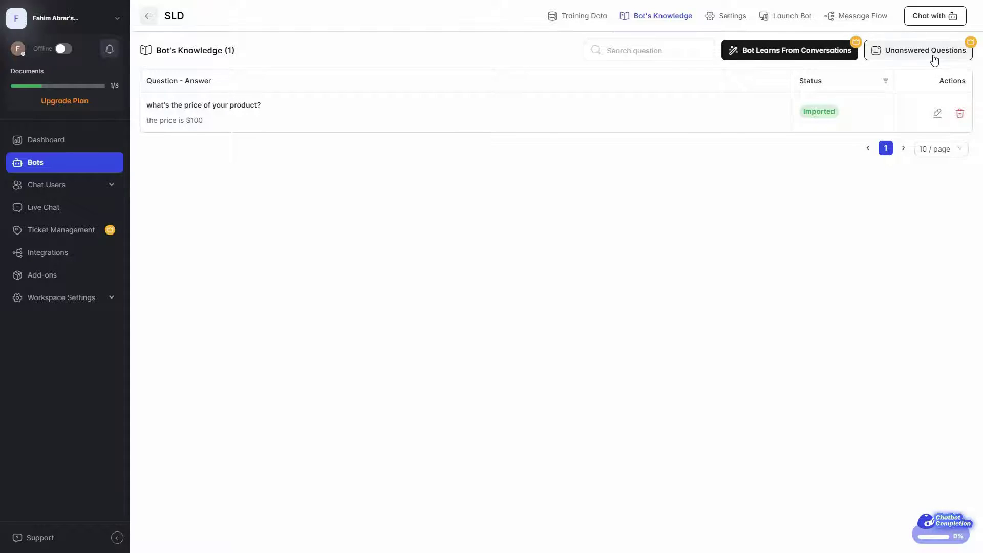
click(733, 18)
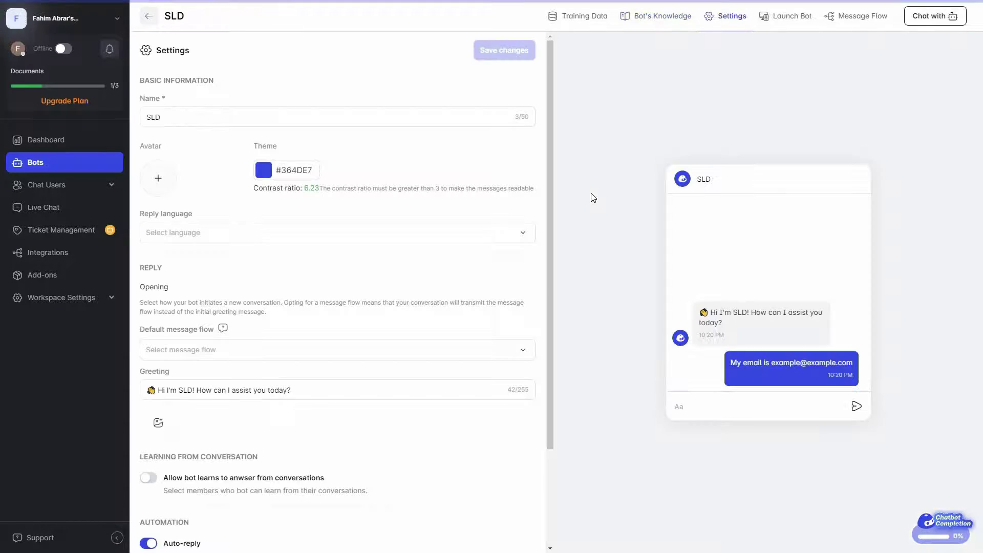
Try renaming the bot to SLDFF in its basic information
click(176, 118)
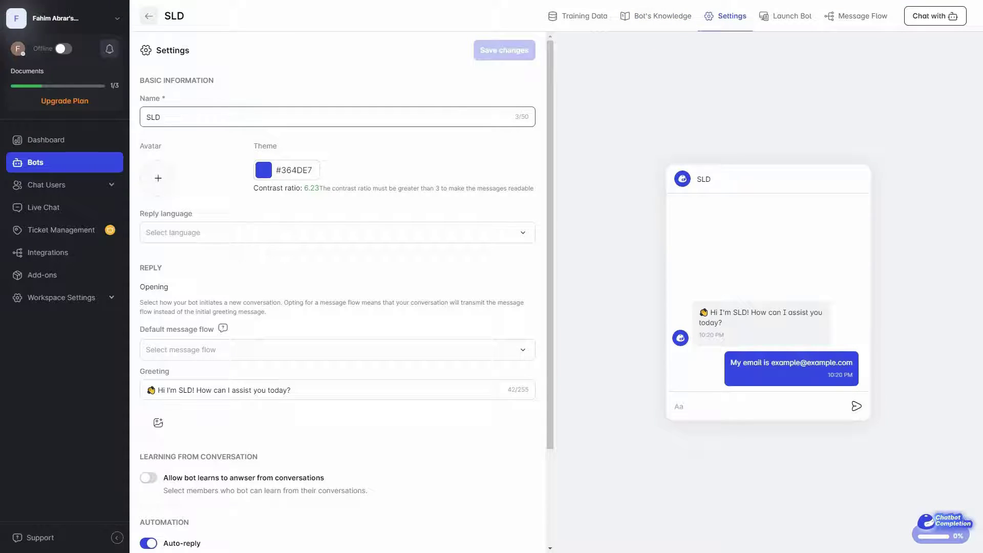
click(774, 264)
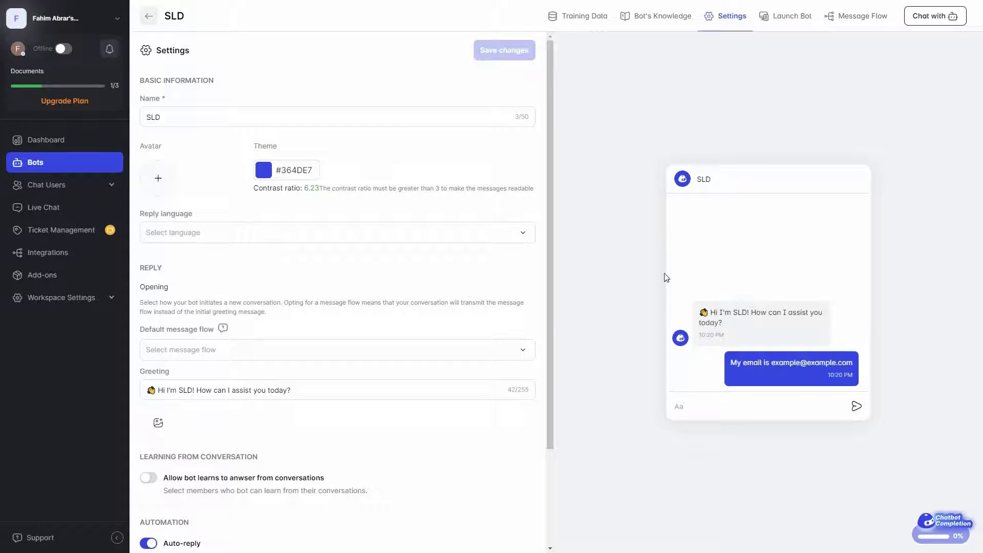
click(164, 121)
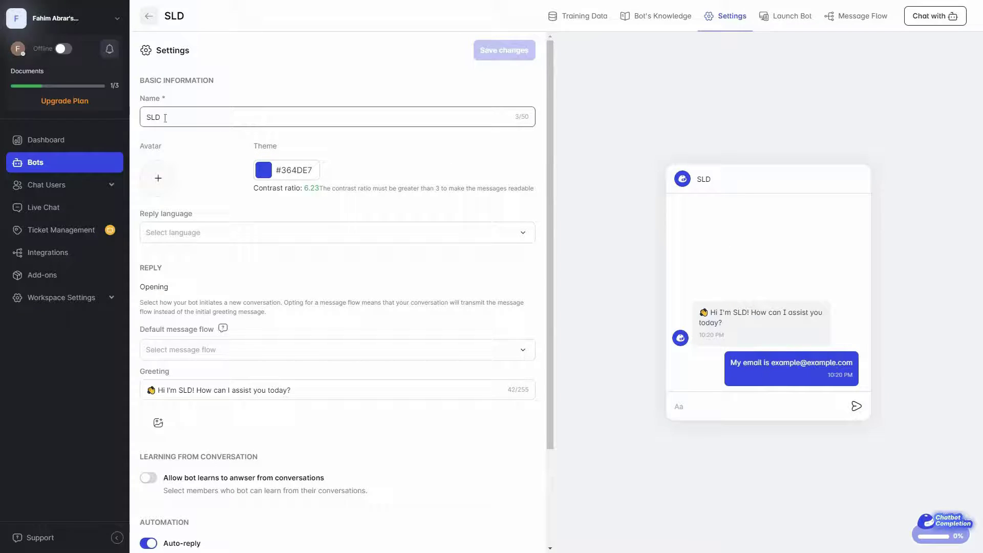
text(FF)
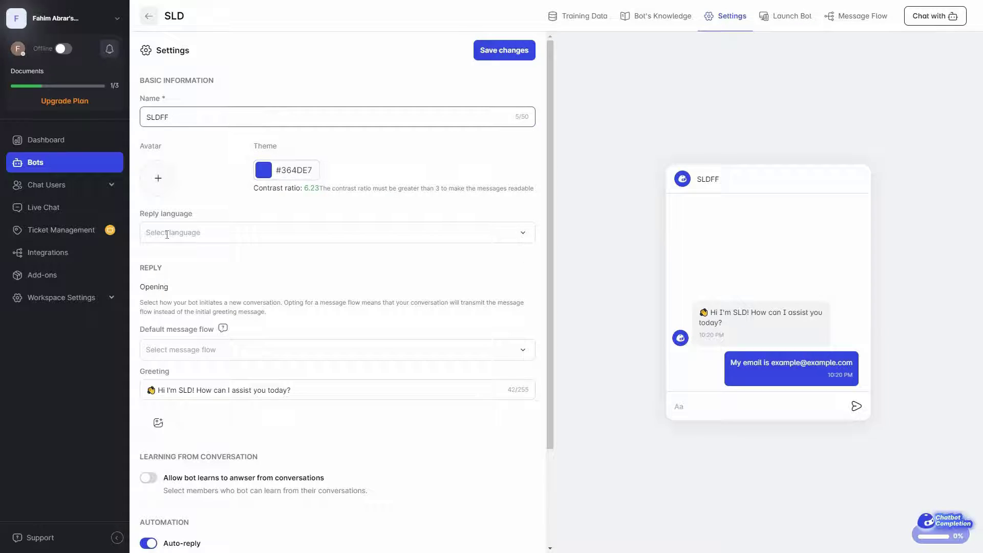
Examine the bot's default message flow choices, greeting, conversation learning and automation settings
scroll(236, 257, down, 1)
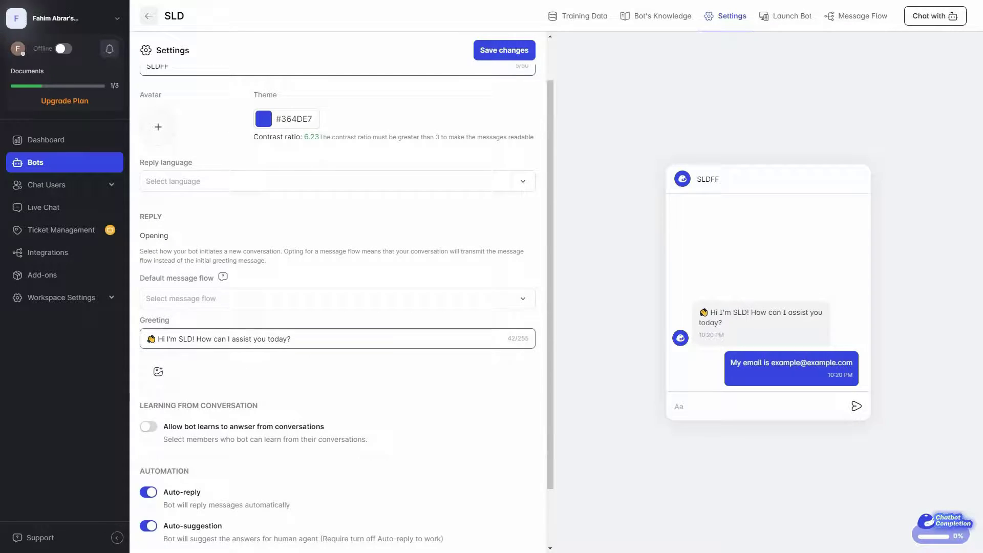
click(183, 300)
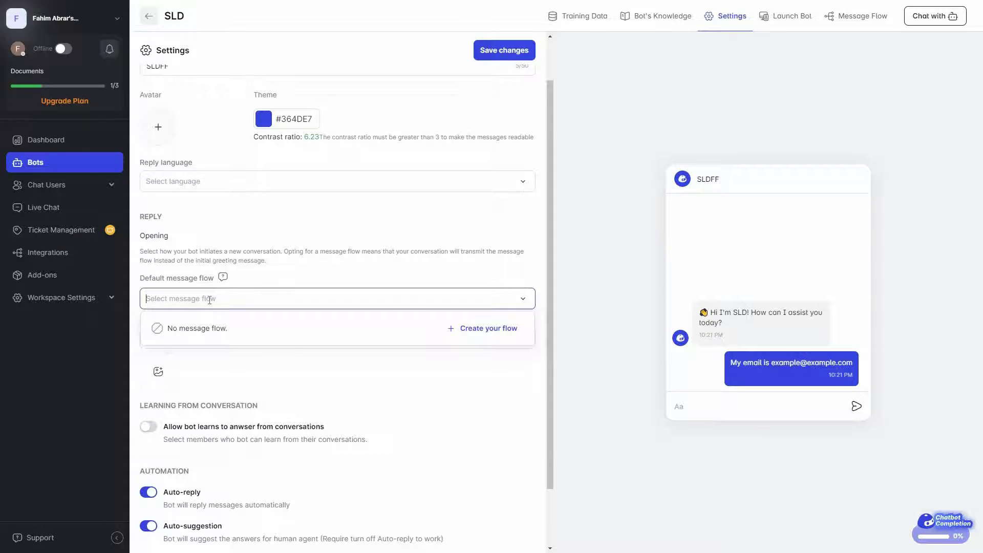
click(297, 268)
click(252, 346)
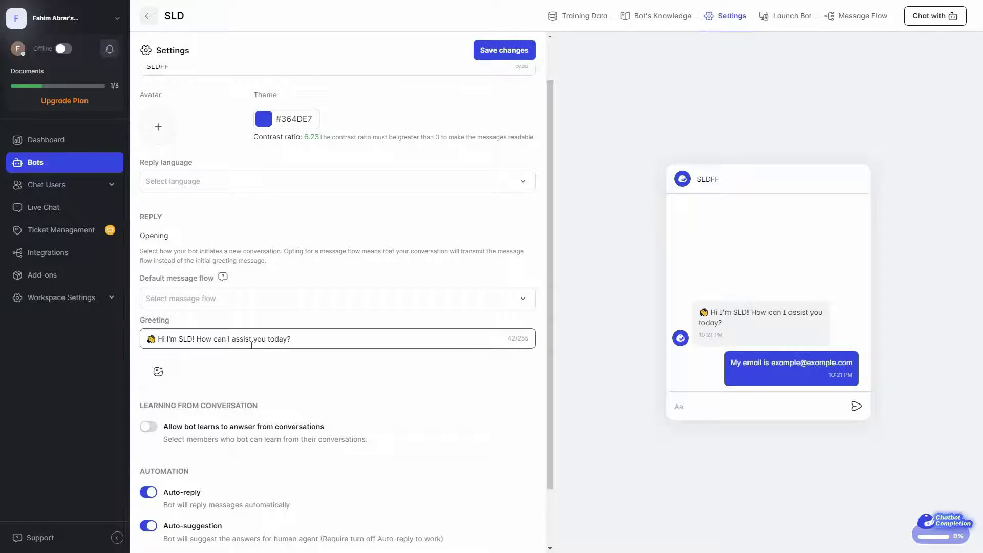
click(736, 311)
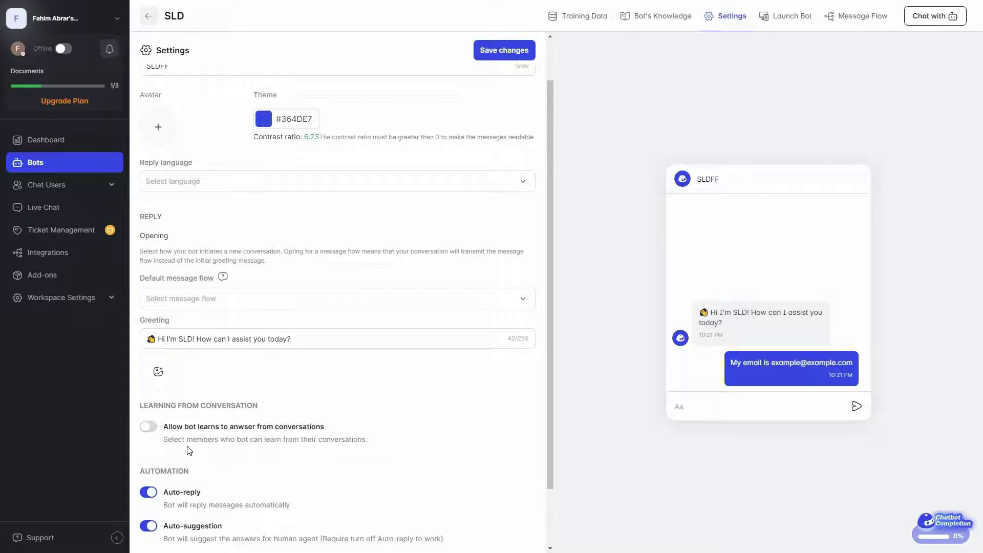
scroll(213, 359, down, 1)
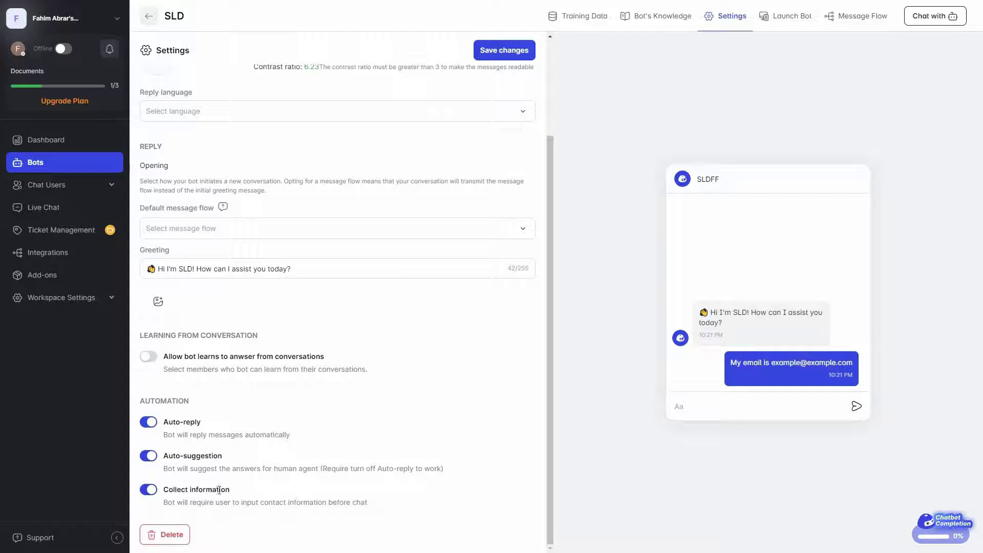
scroll(387, 485, up, 3)
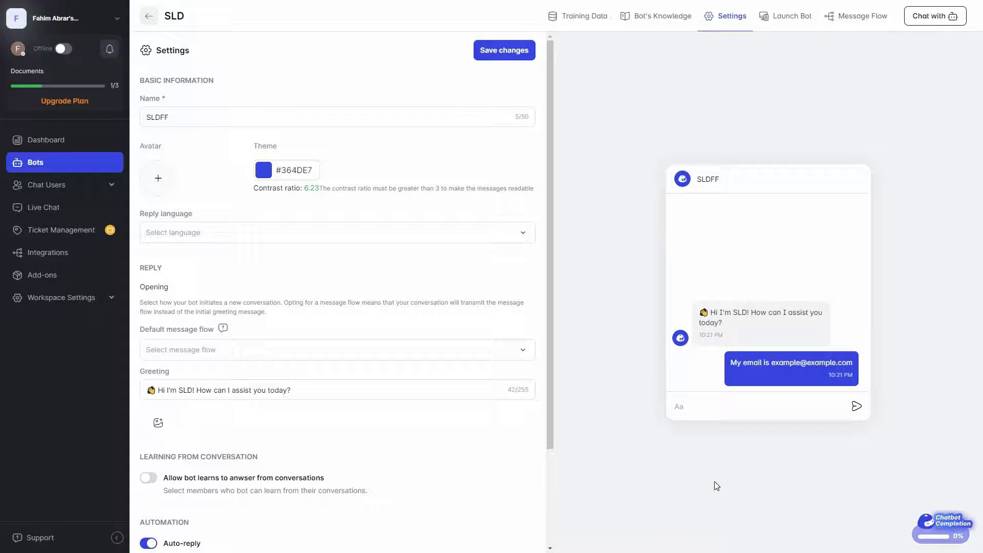
Leave the settings without saving and review the bot's go-live, developer integration and platforms integration options
click(796, 23)
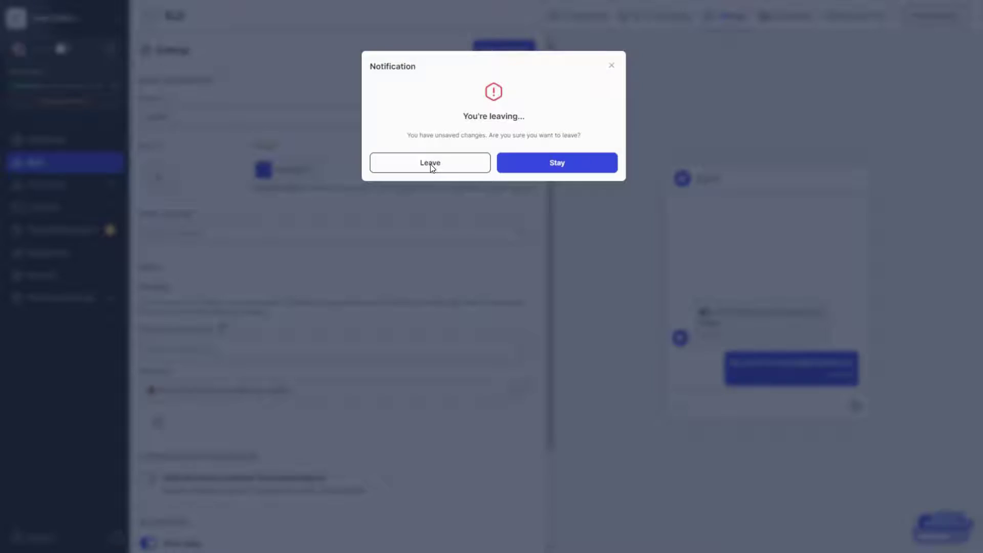
click(430, 163)
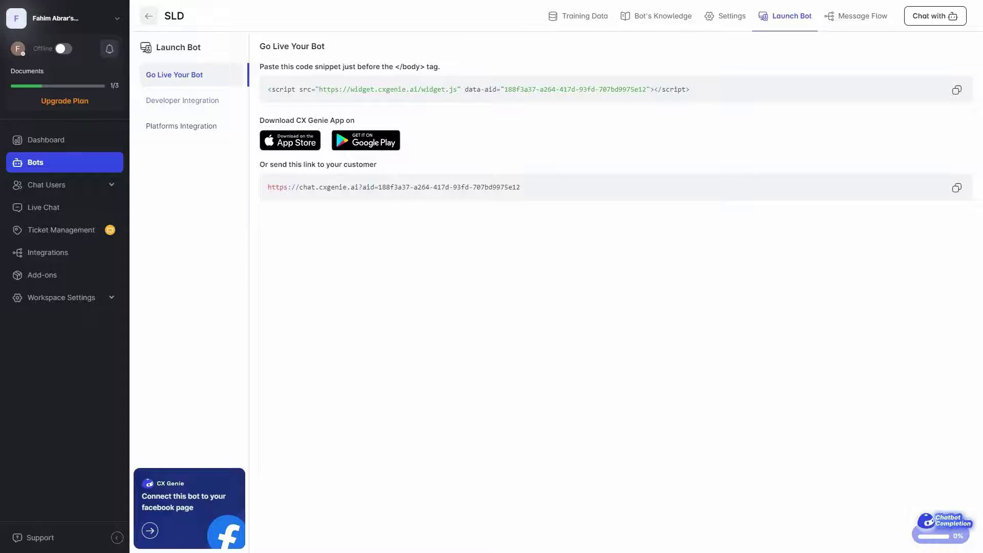
click(194, 103)
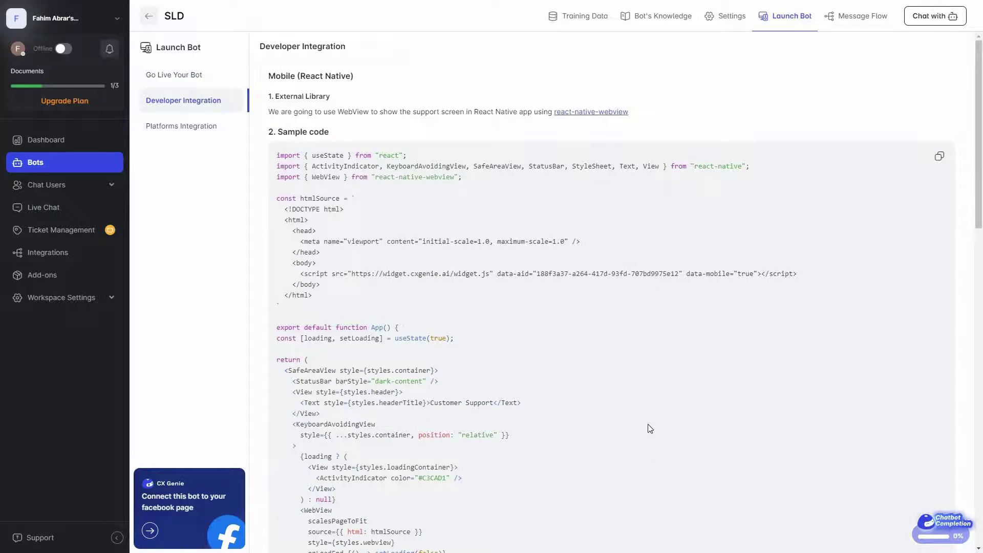
scroll(650, 428, down, 14)
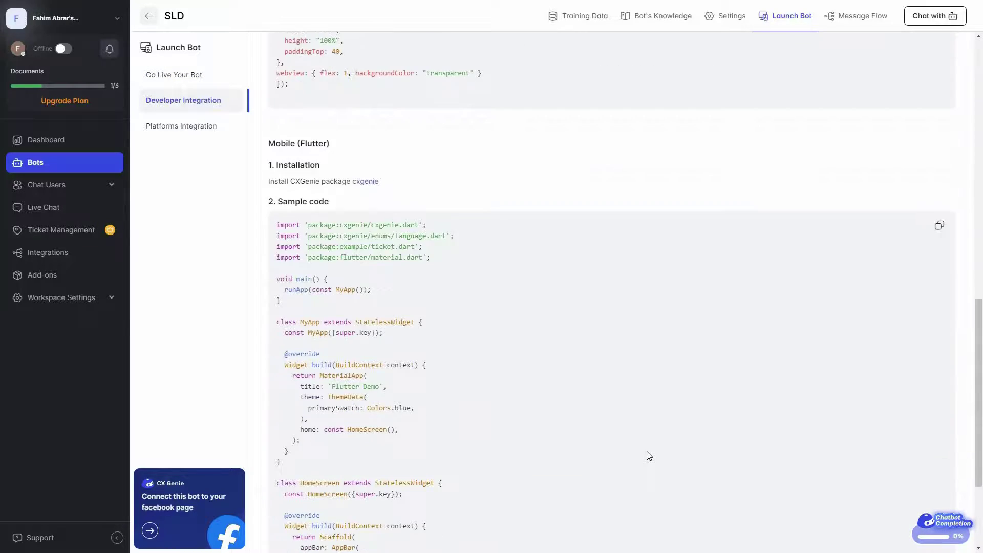
scroll(305, 288, down, 2)
click(204, 127)
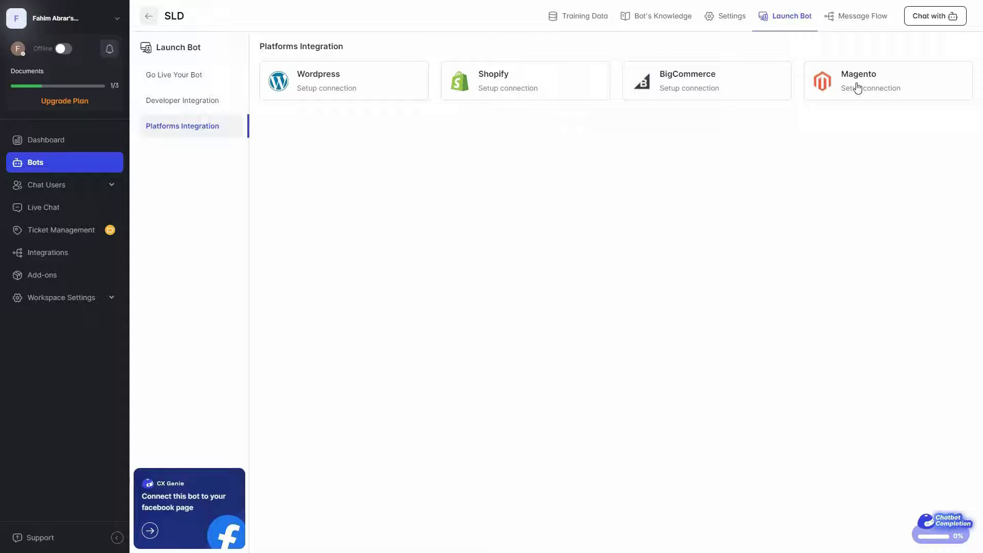
Create a message flow named "First Flow" for the bot
click(864, 20)
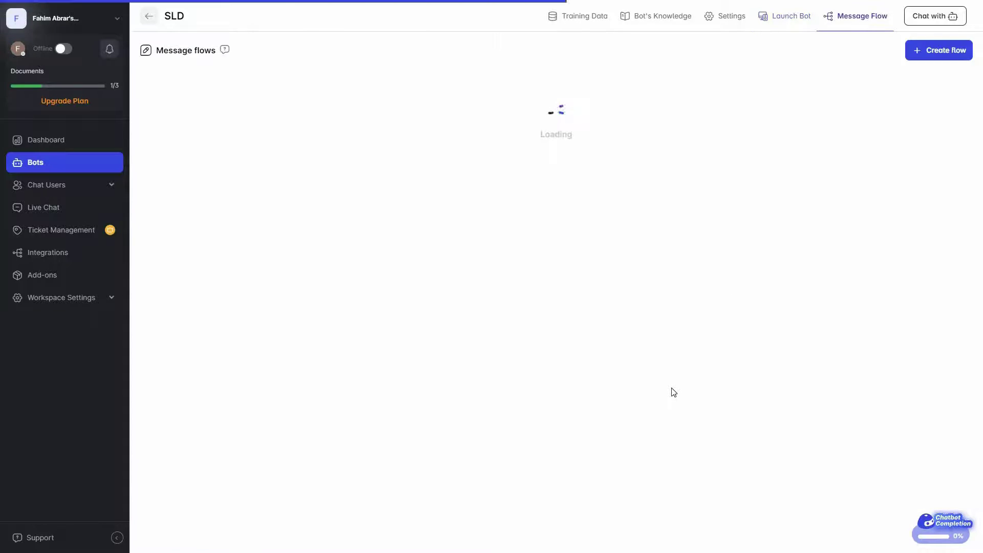
click(944, 55)
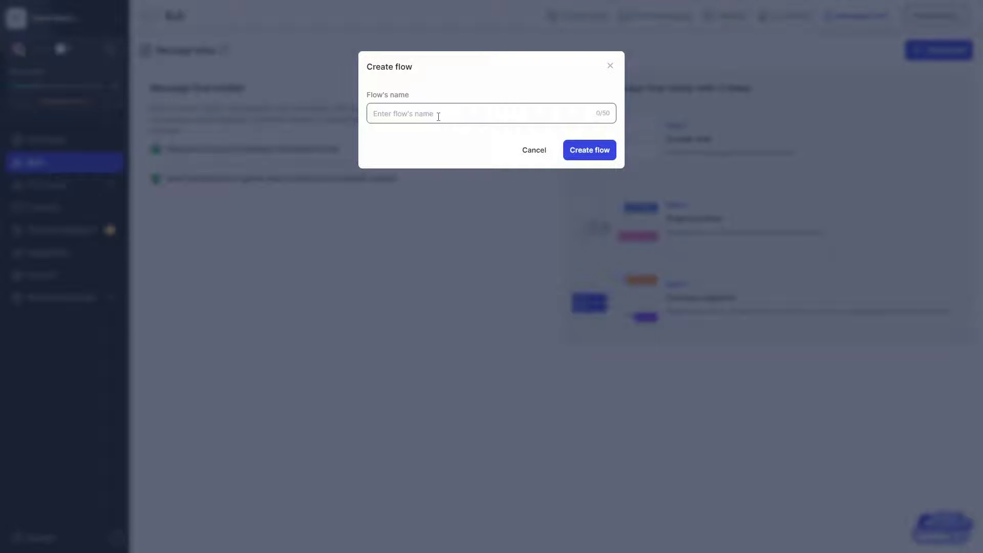
text(First Flow)
click(602, 150)
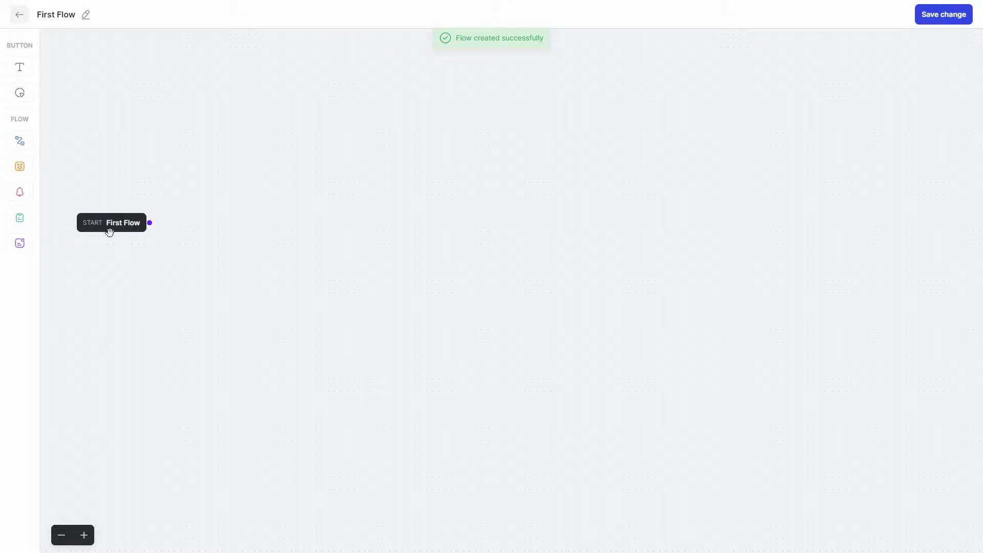
Add a Message with actions block to the flow and place it beside the start block
drag(161, 226, 406, 211)
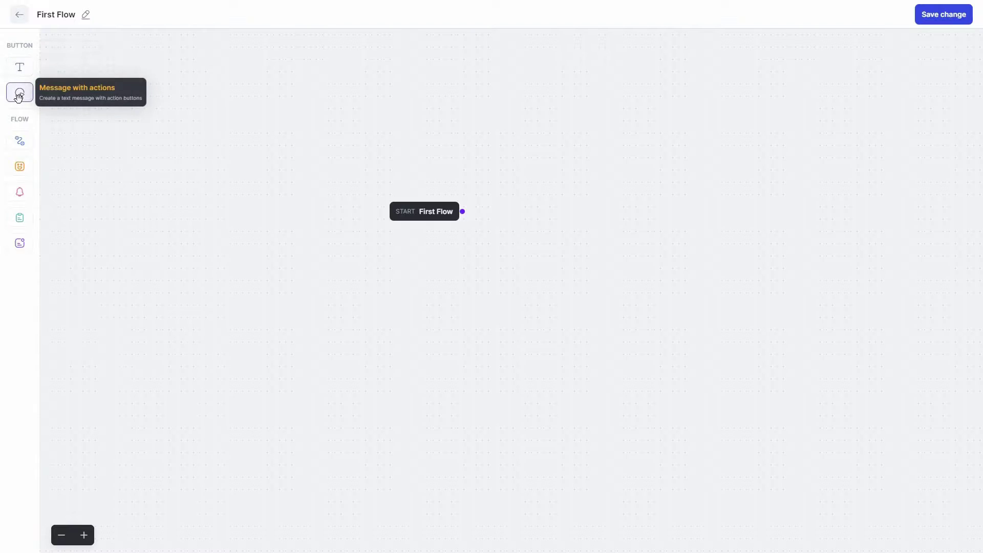
drag(19, 98, 635, 205)
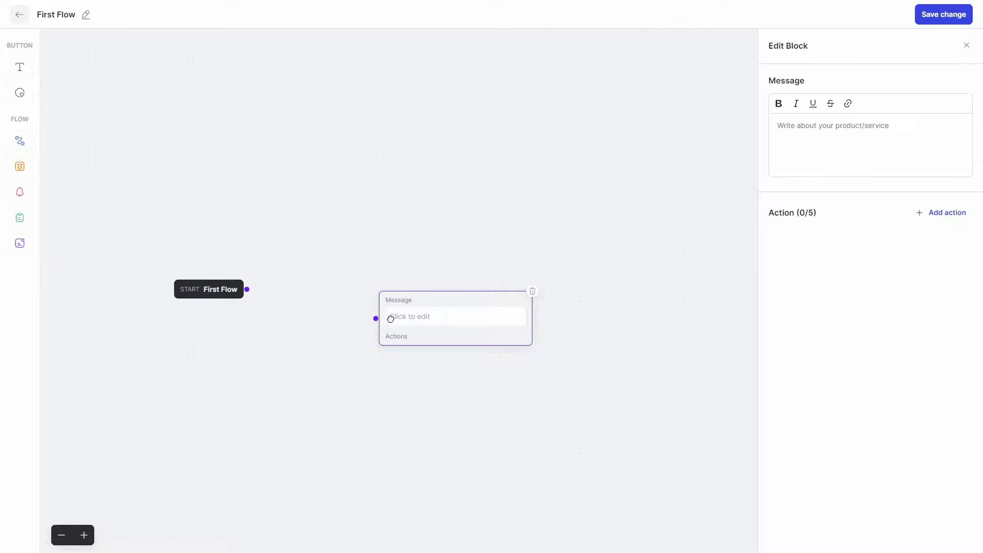
drag(436, 336, 361, 339)
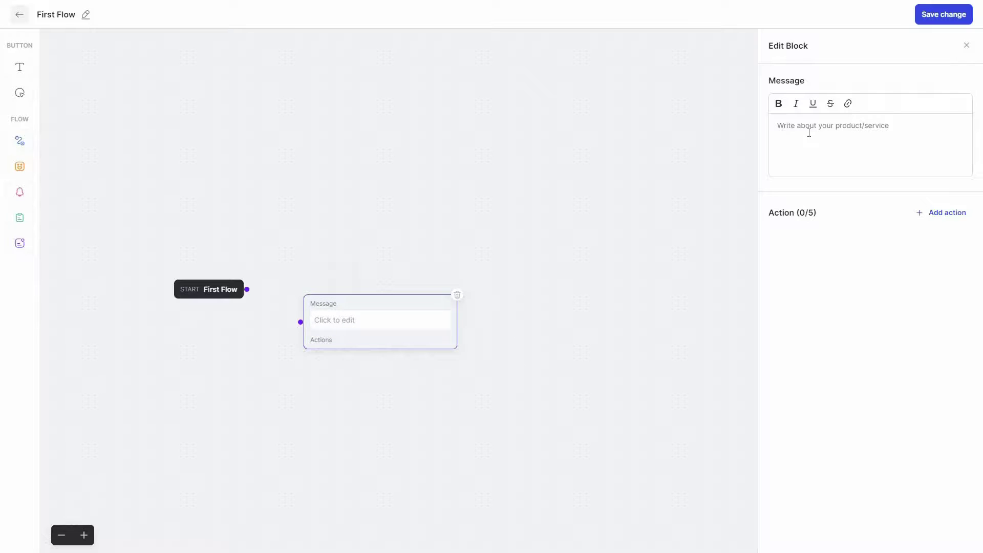
Add a Selection action to the message block and connect the start block to that message block
click(937, 218)
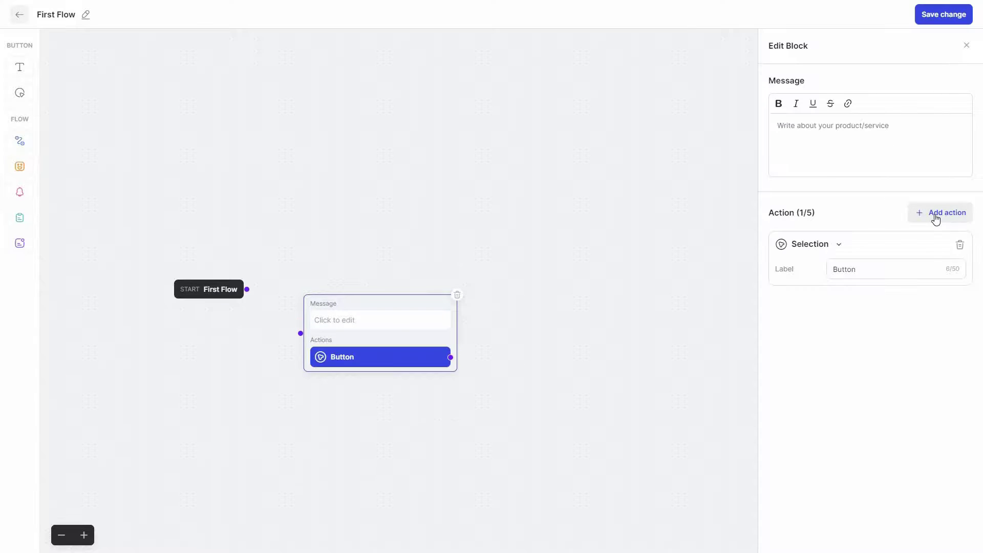
click(872, 269)
click(840, 246)
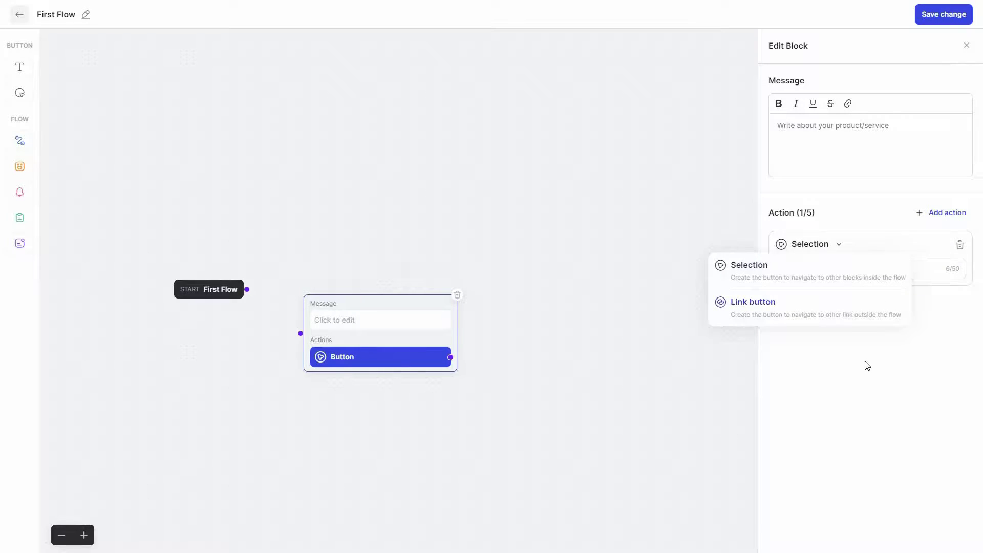
click(484, 326)
drag(376, 331, 322, 286)
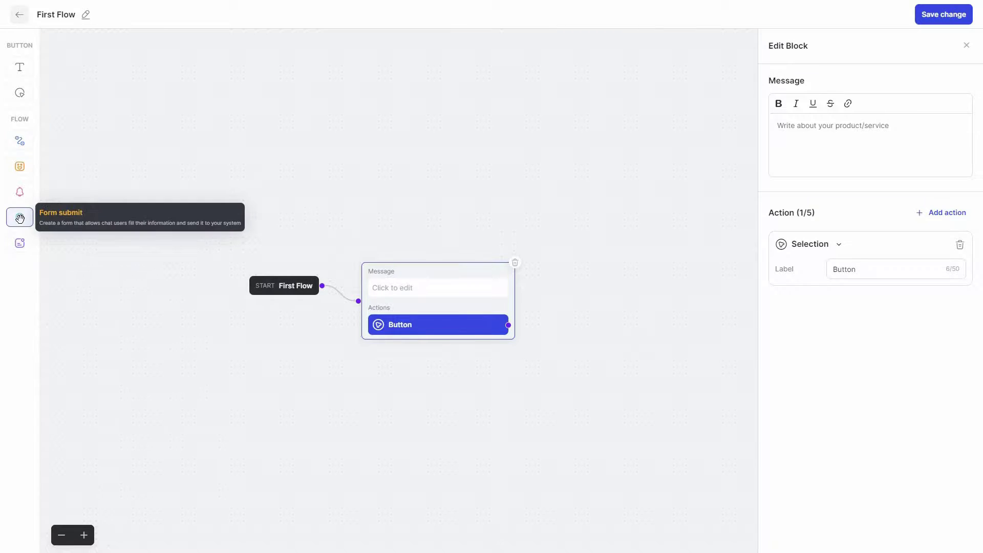
Add a Form submit block, connect the message block's button to it, and save the flow
click(20, 218)
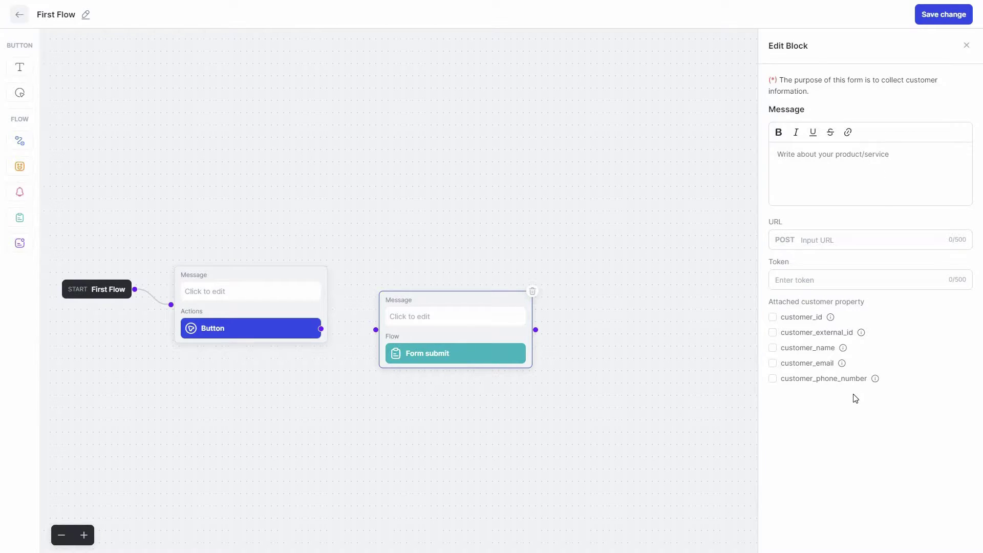
drag(321, 329, 375, 330)
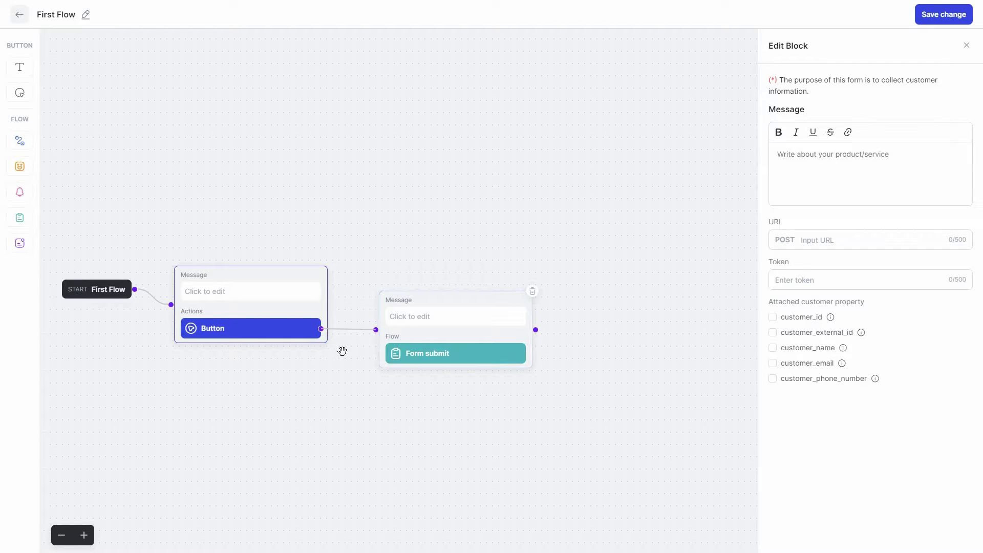
click(939, 16)
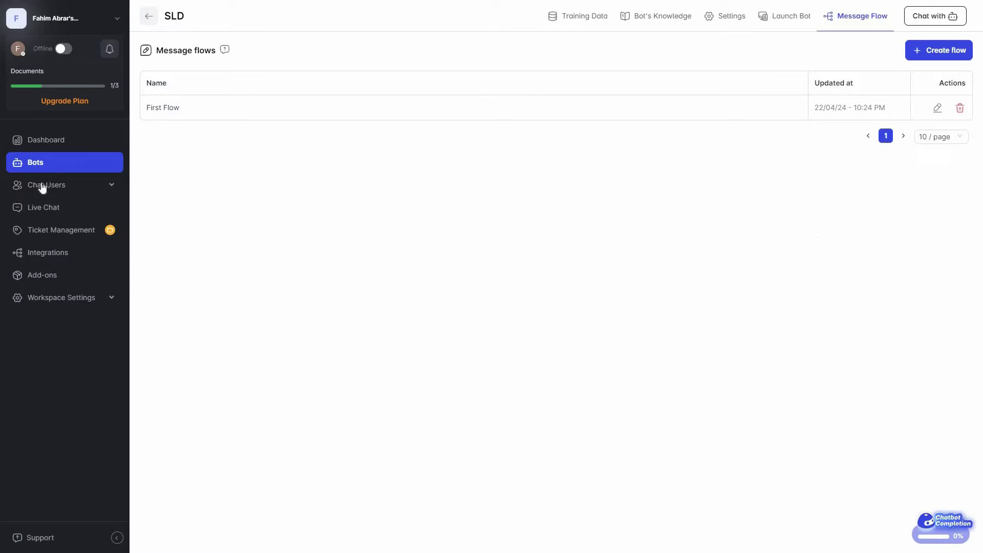
Review the workspace's chat user list, chat user tags and live chat pages
click(112, 197)
click(60, 212)
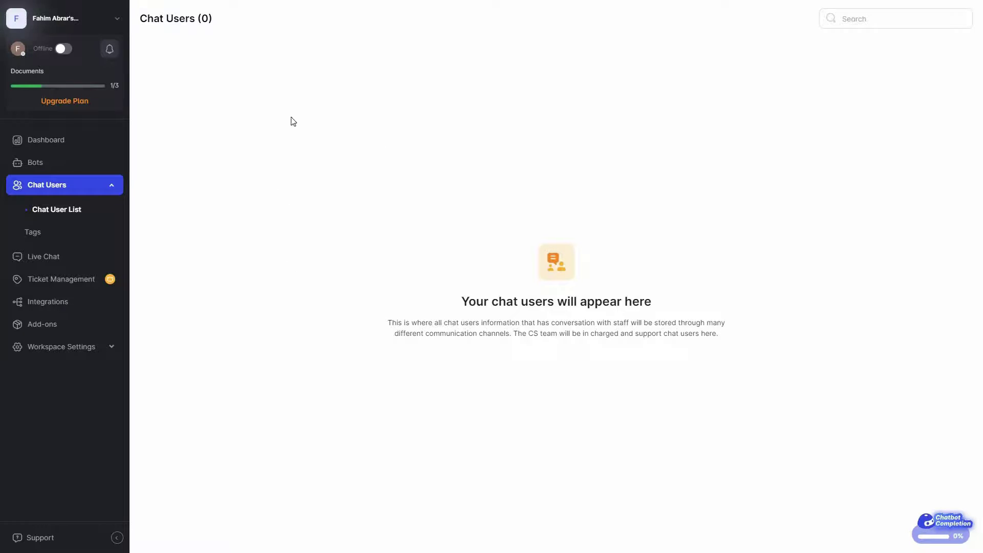
click(44, 235)
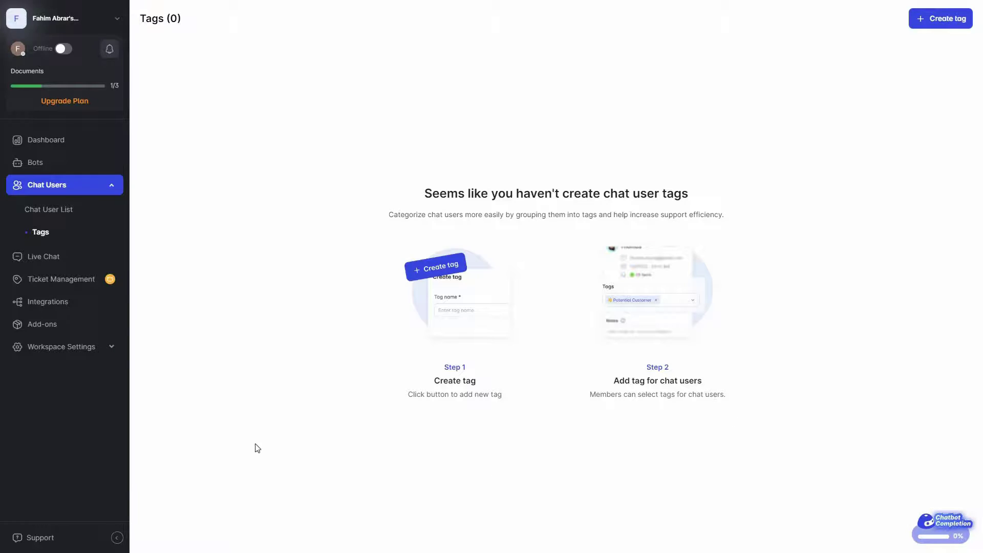
click(51, 257)
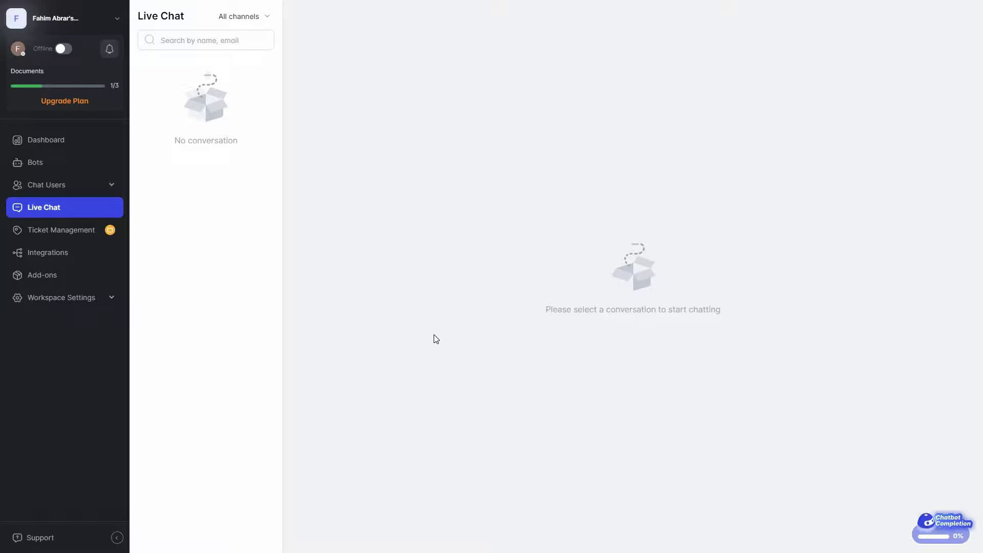
Copy the SLD bot's customer chat link from its launch options and open the linked page
click(48, 162)
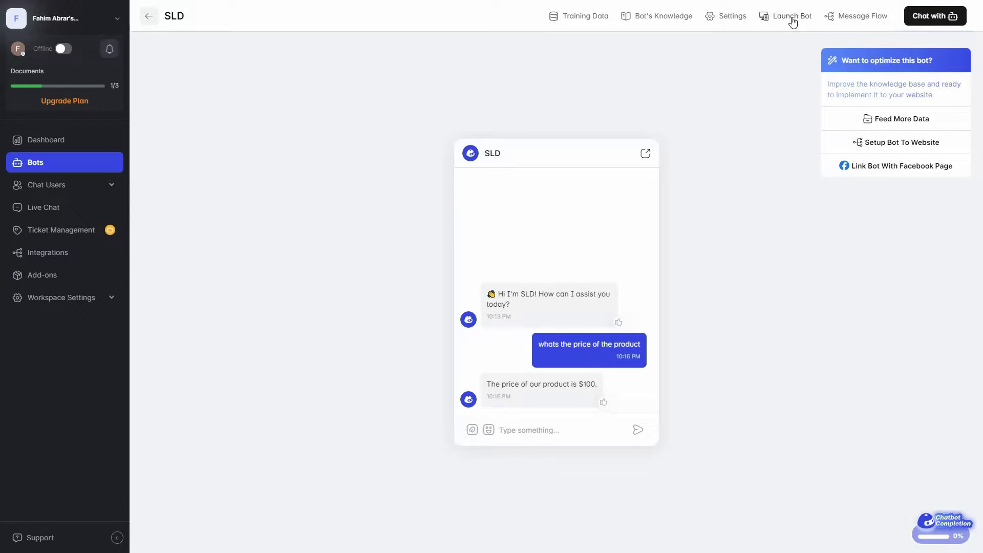
click(792, 20)
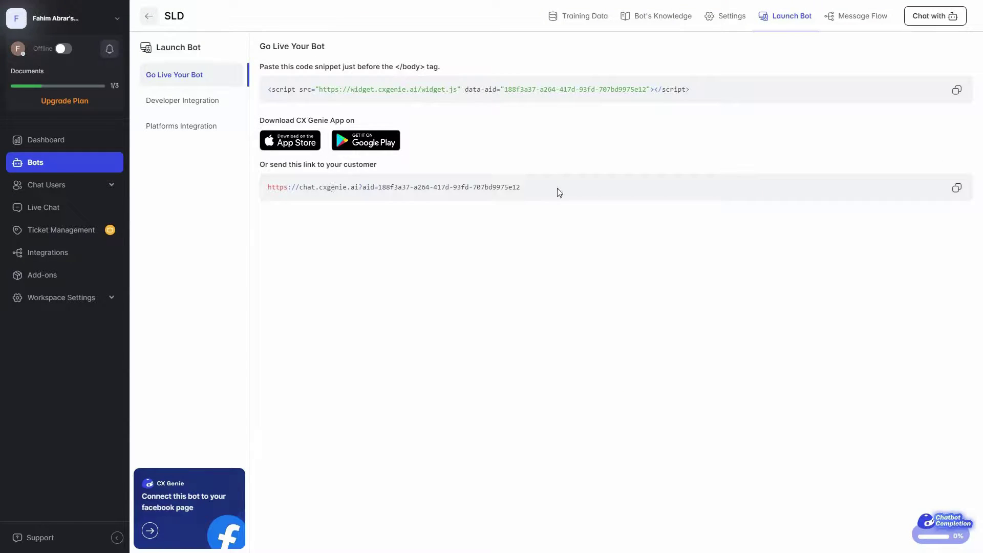
click(957, 187)
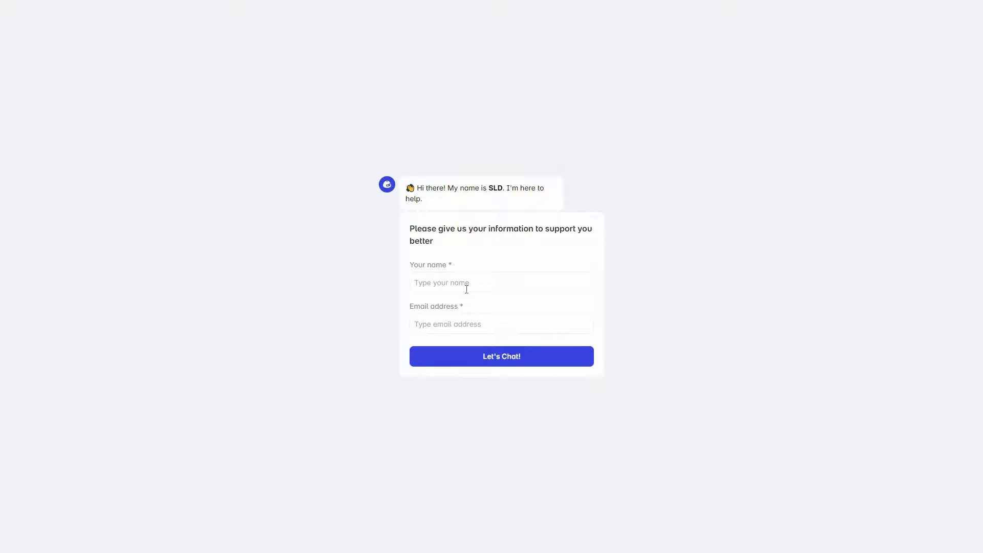
Fill in the visitor's name and email address and start the chat with the bot
key(Return)
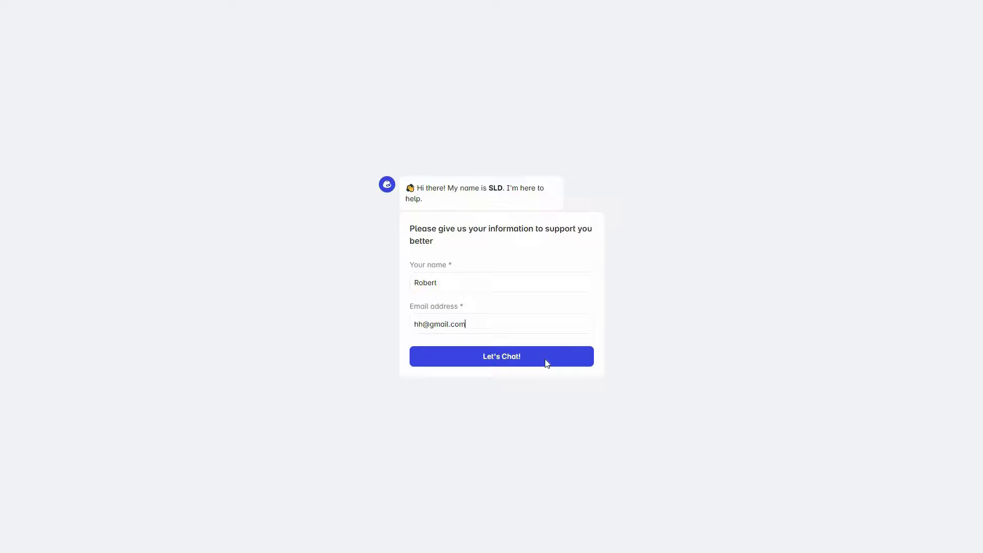
click(545, 359)
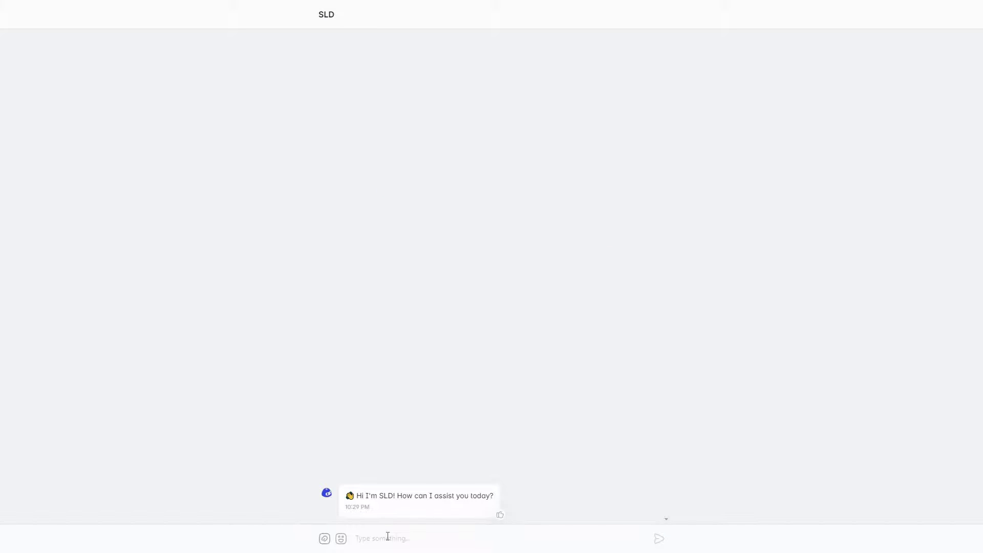
Ask the bot "whats the price" and open the conversation in the workspace's live chat
text(whats the price)
key(Return)
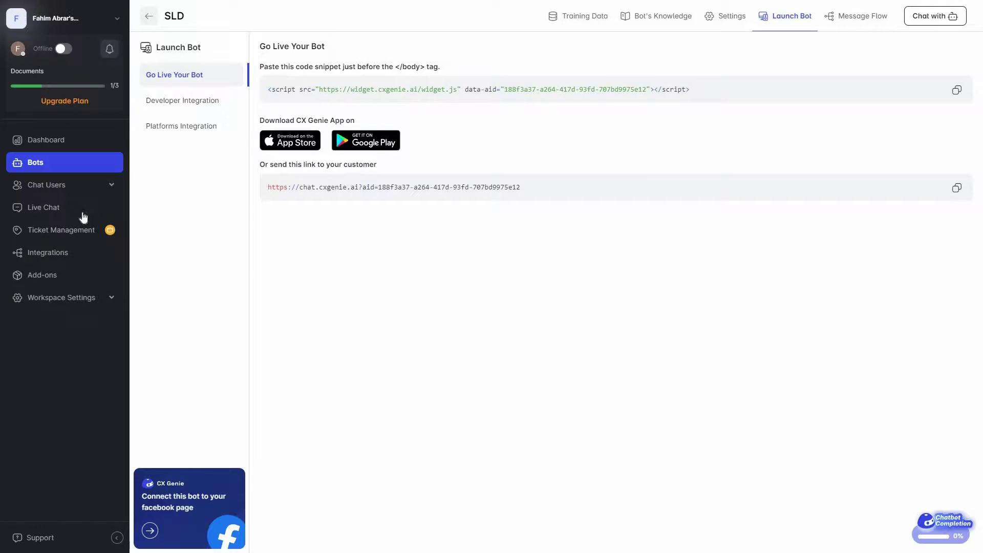
click(50, 210)
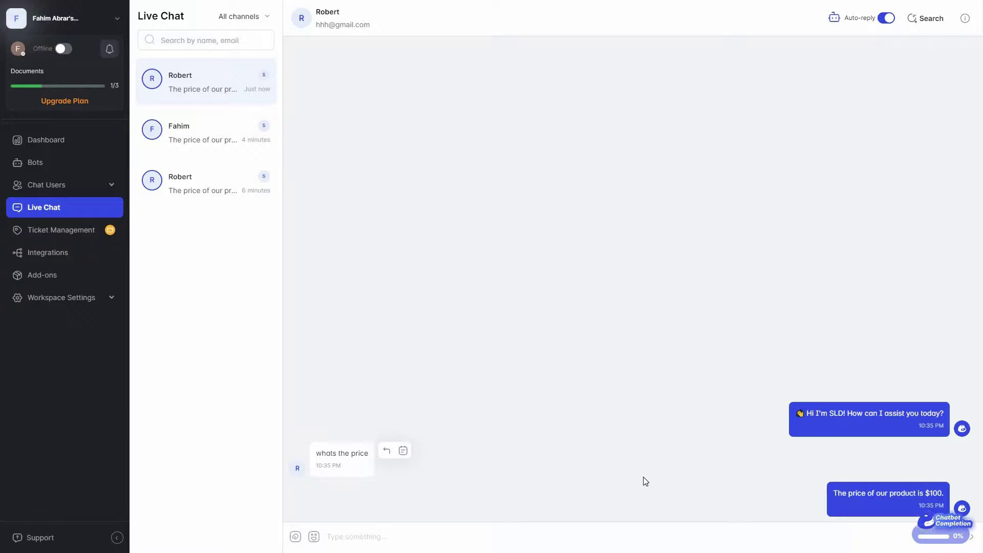
Check the note option for the visitor's price question and send "gg" as an agent reply
click(403, 451)
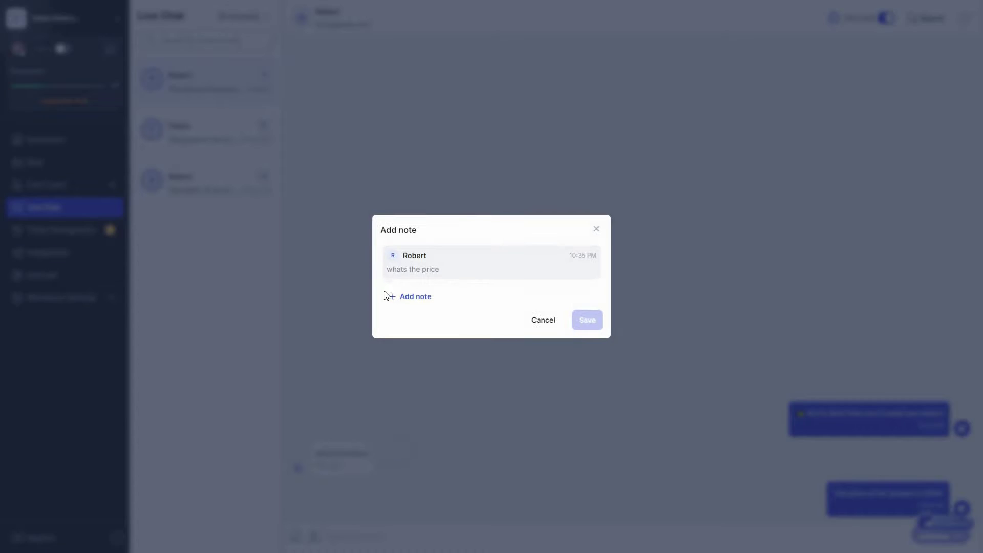
click(375, 537)
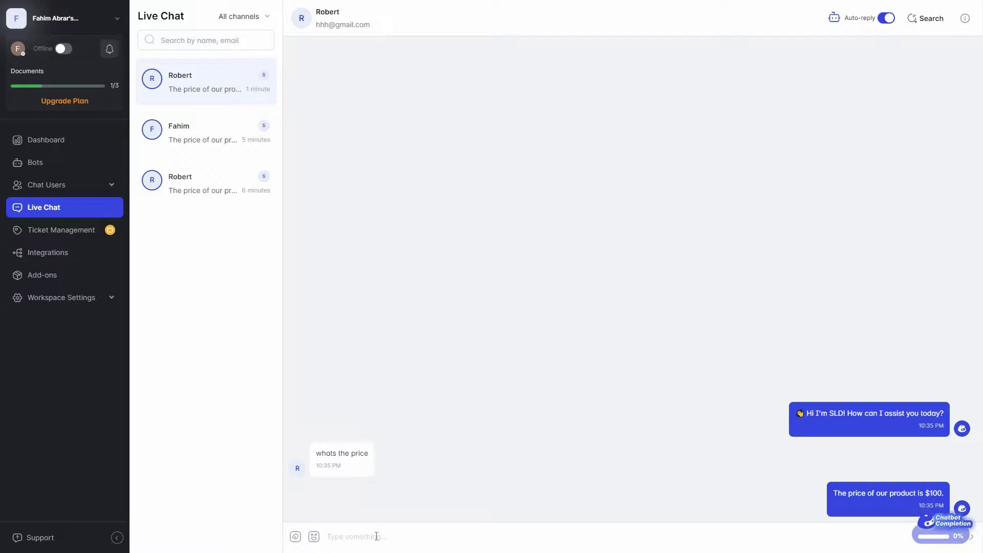
text(gg)
key(Return)
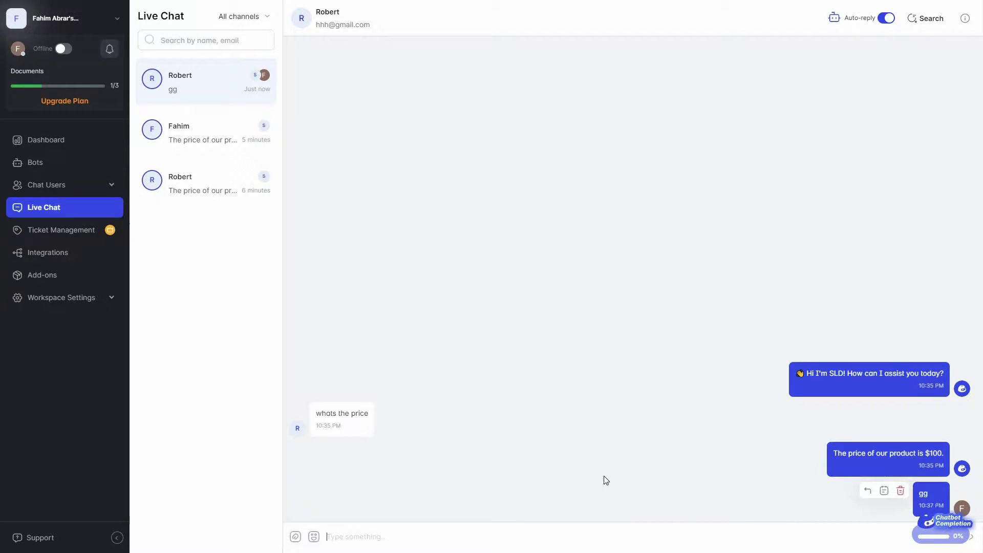
View the note option for the bot's price answer and the unsend option for a sent message, leaving both messages in place
click(799, 452)
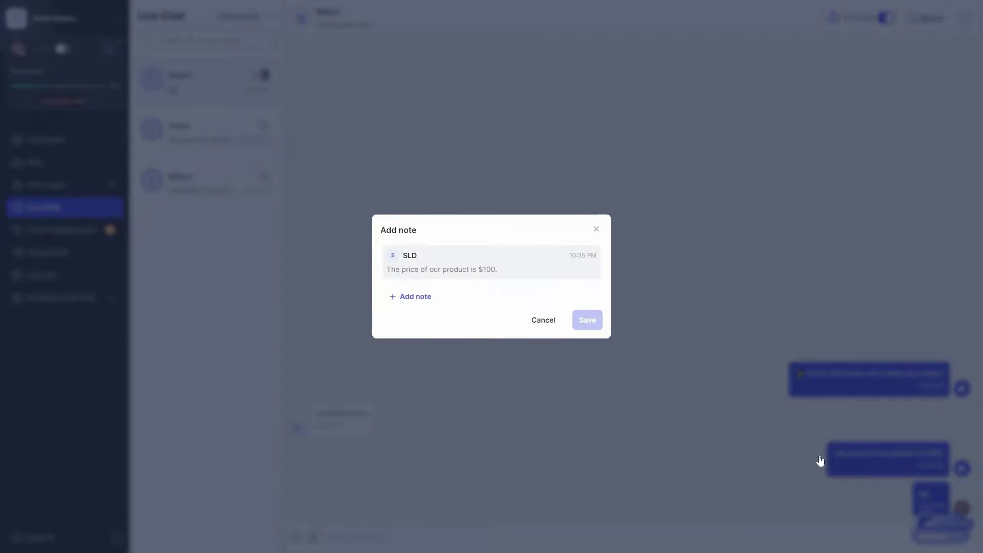
click(820, 461)
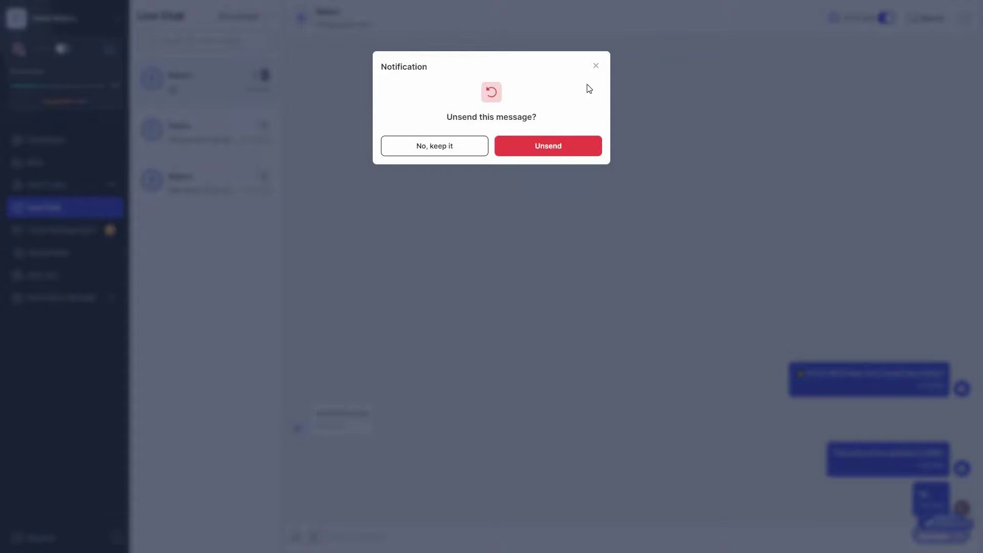
click(760, 168)
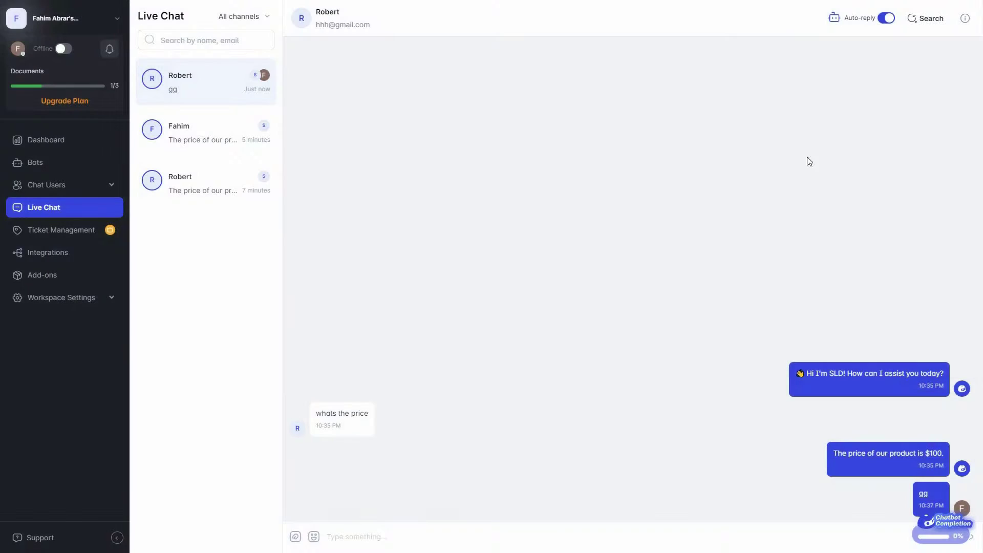
View the conversation's message search, then its contact details and tag selection
click(928, 19)
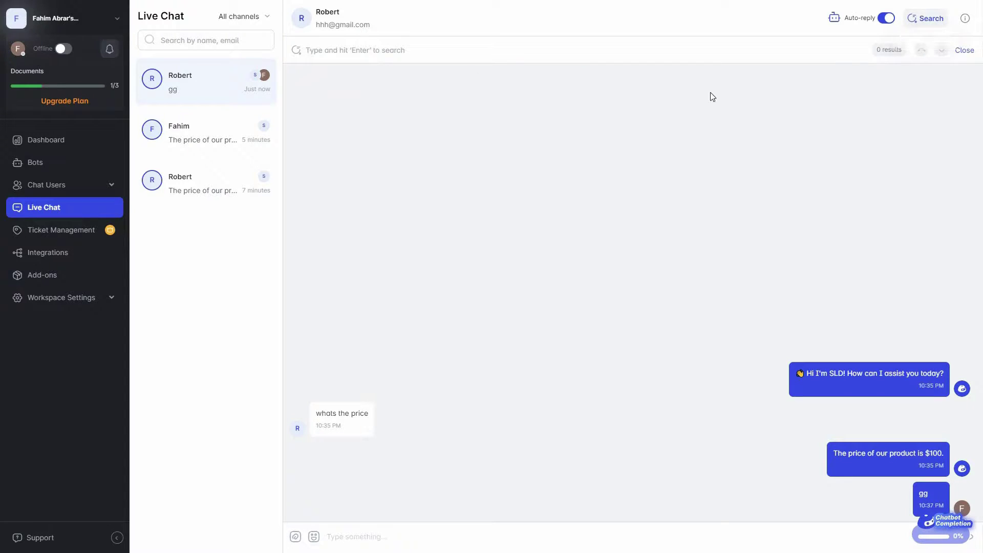
click(964, 50)
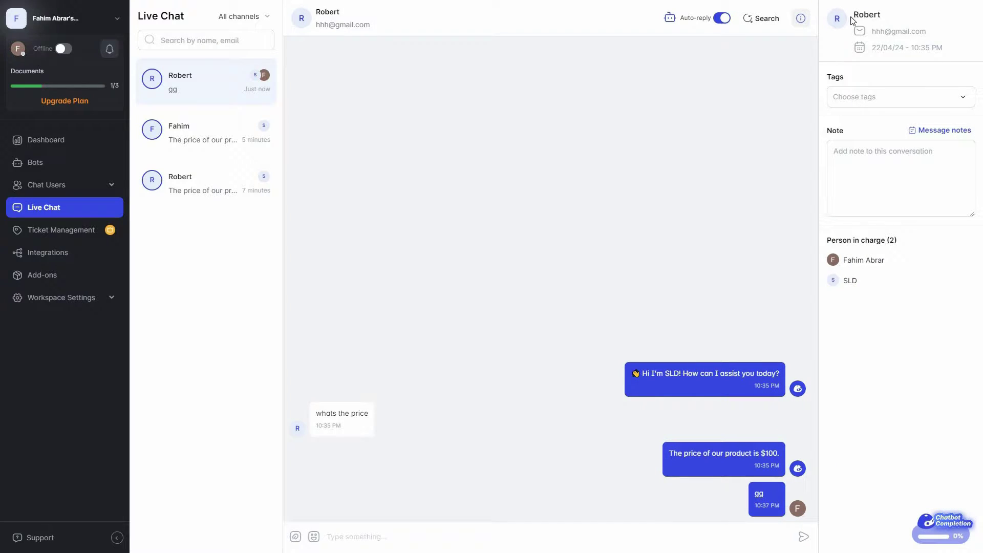
click(874, 94)
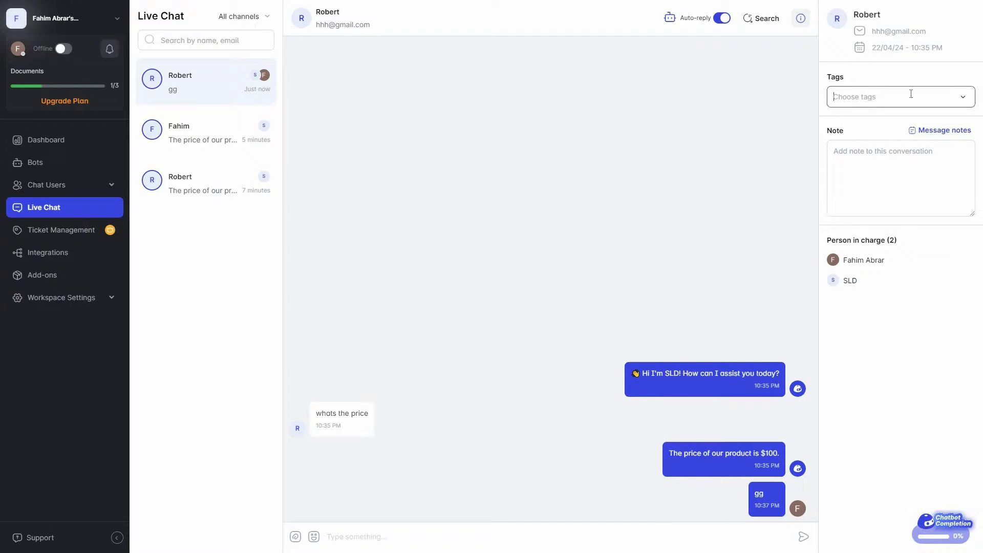
click(911, 94)
View the Ticket support add-on offer for ticket management and dismiss it without subscribing
click(58, 237)
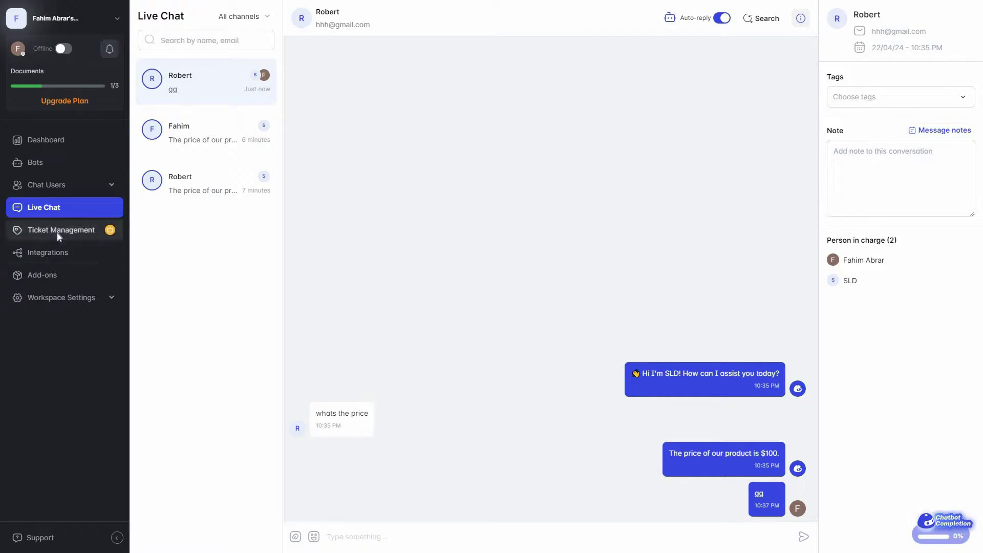
click(58, 234)
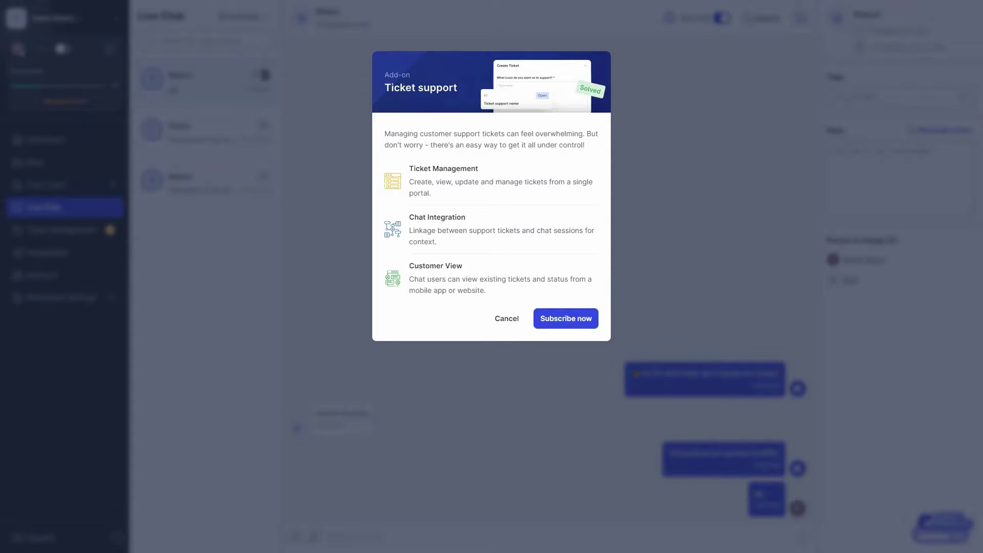
click(507, 319)
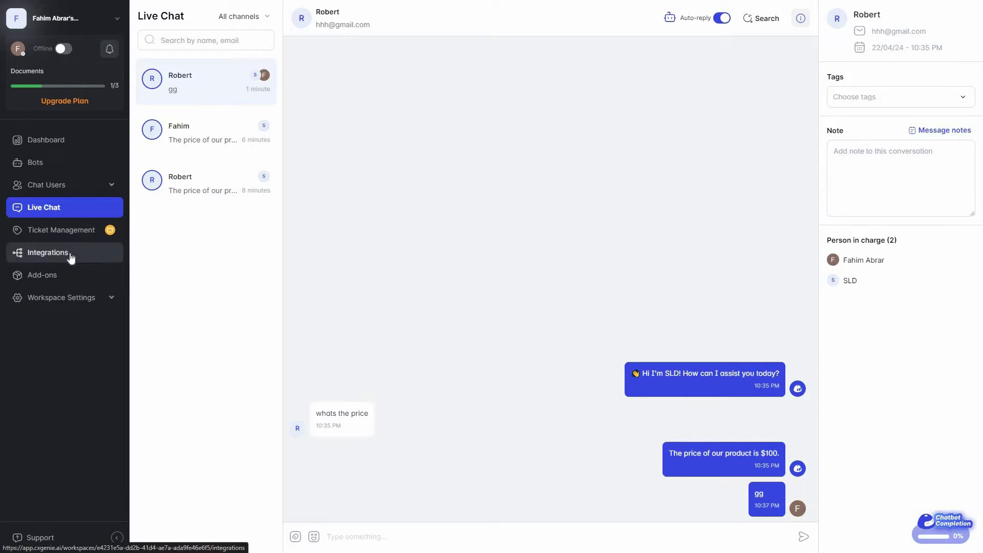
Review the workspace integrations, looking at the Facebook page setup and the Google Sheet connection form
click(71, 257)
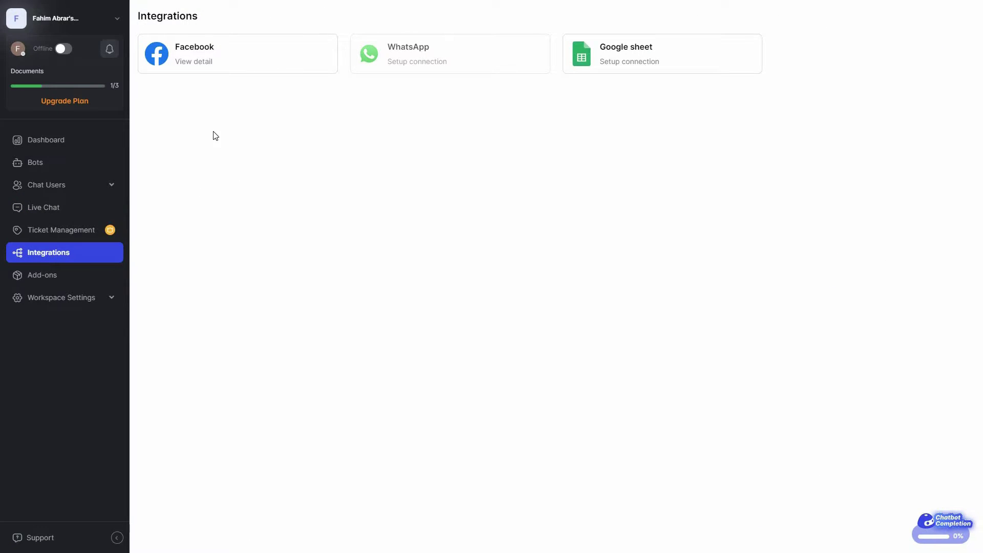
click(207, 49)
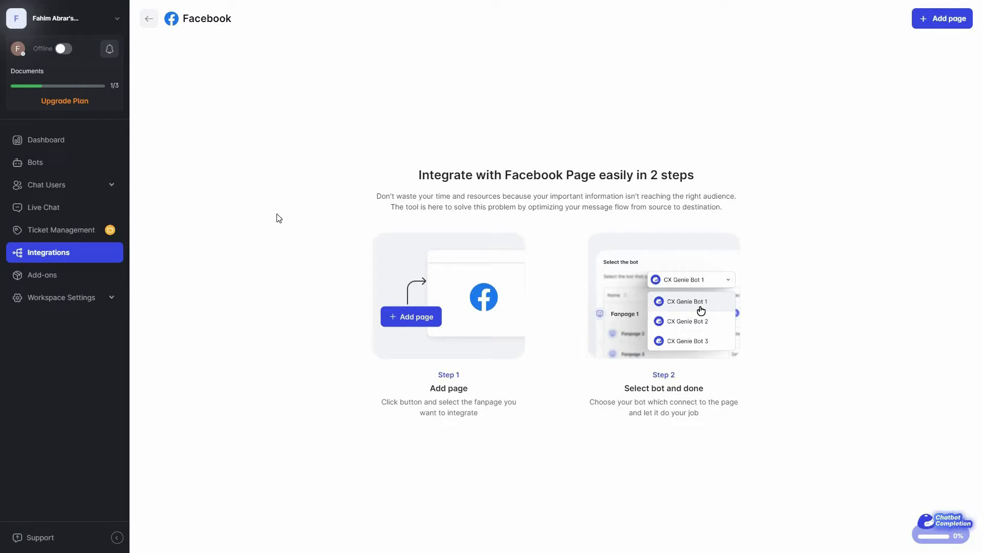
click(150, 20)
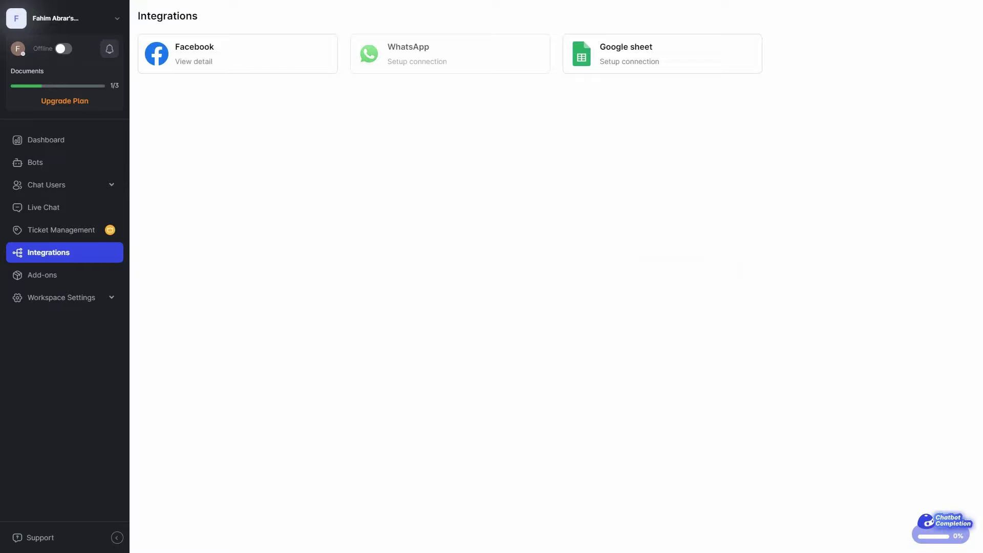
click(649, 53)
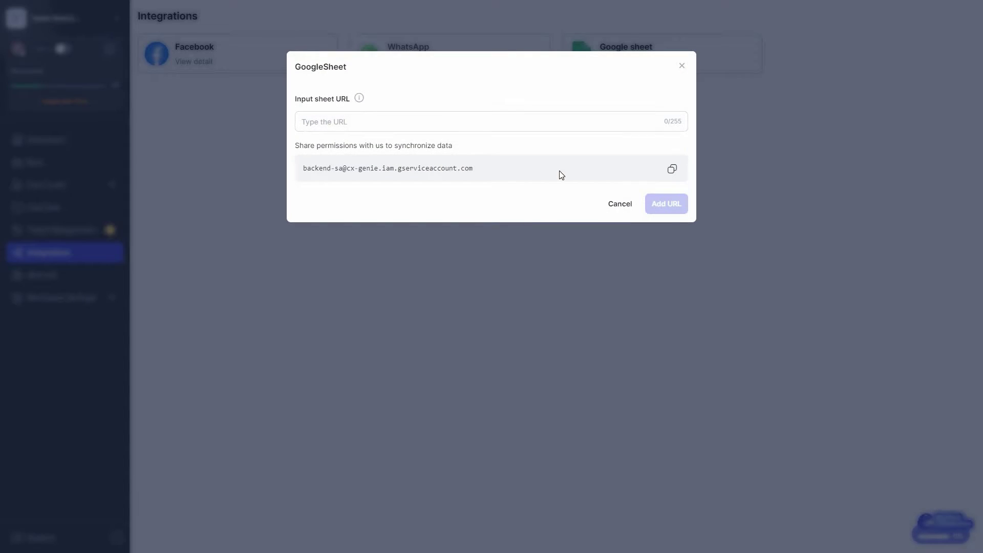
click(380, 312)
Review the available add-ons and the workspace's general, working hours, developer, and members and permission settings
click(67, 273)
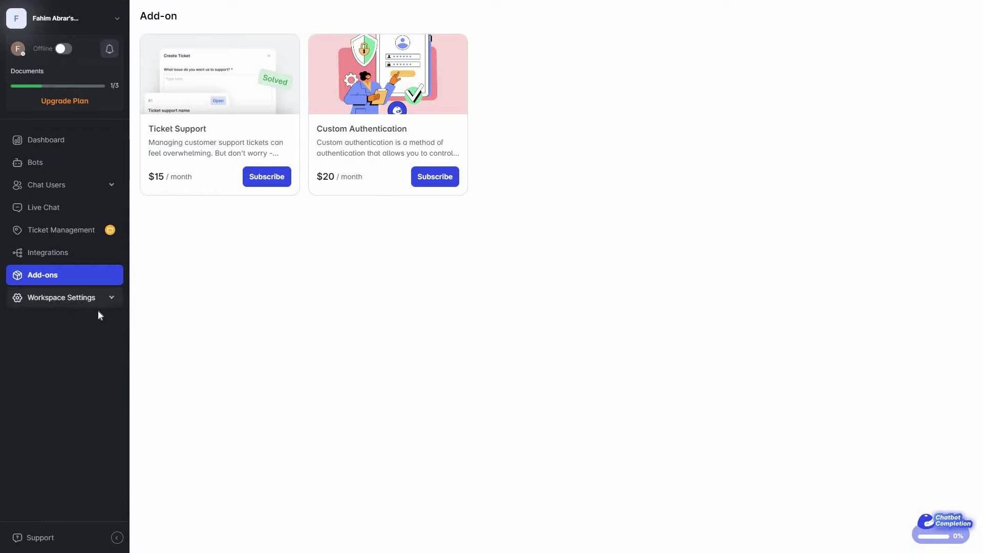
click(46, 304)
click(37, 322)
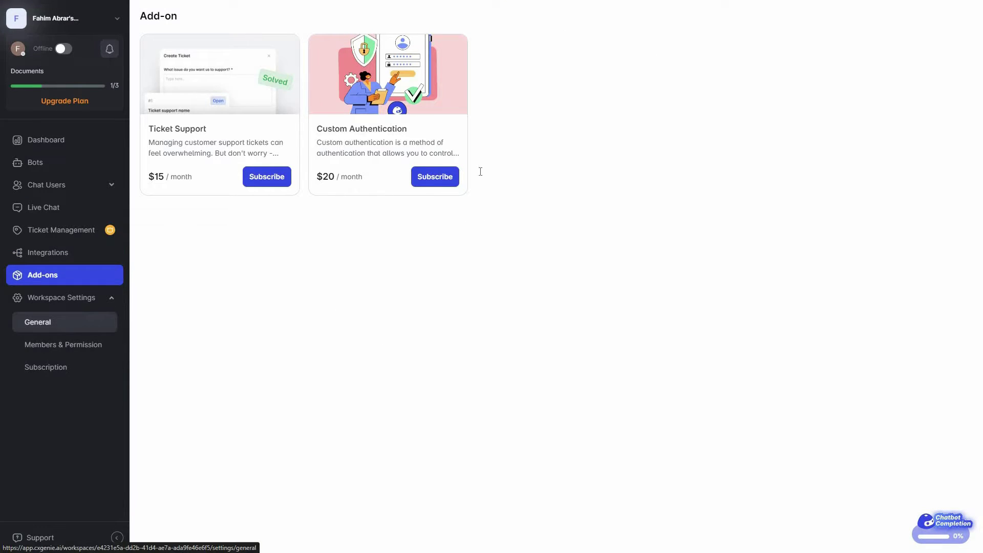
click(171, 108)
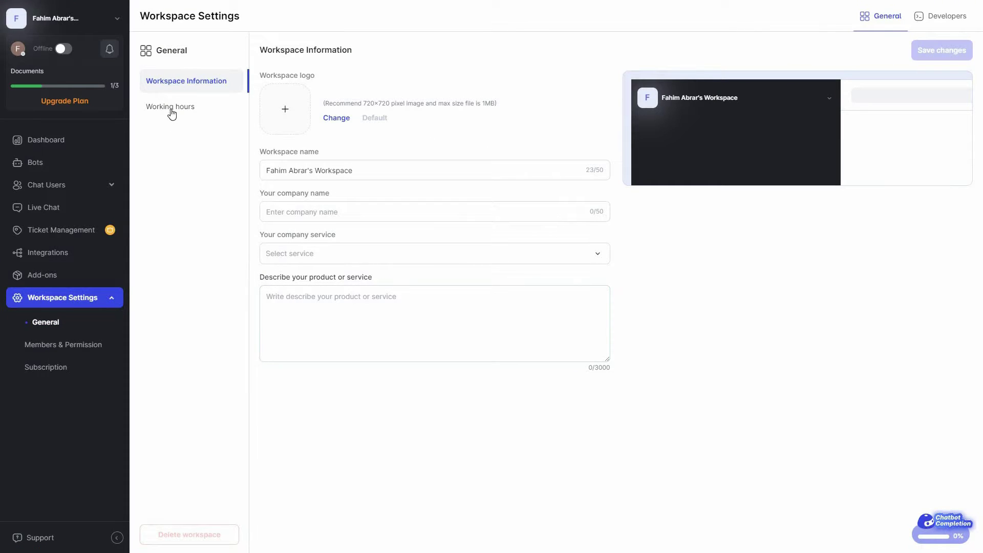
click(928, 20)
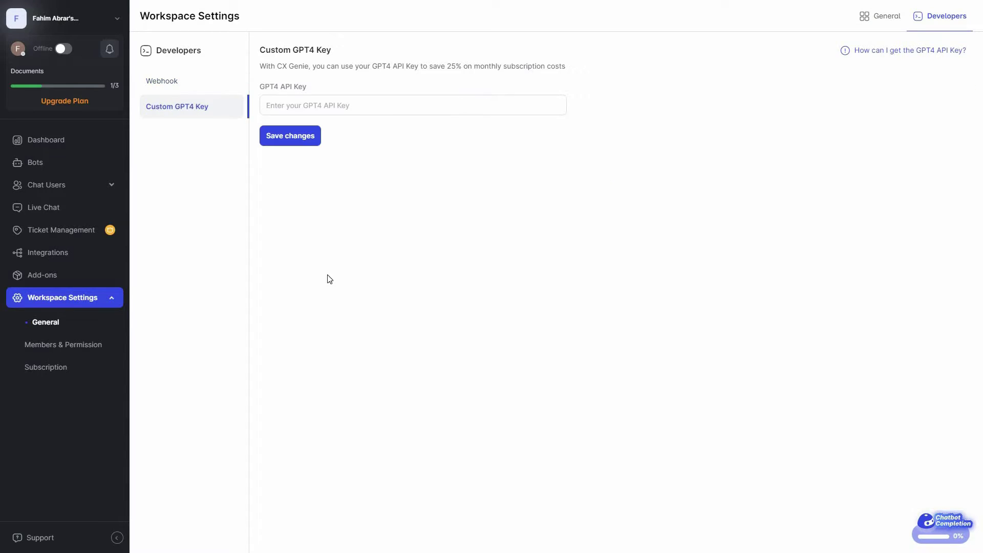
click(70, 355)
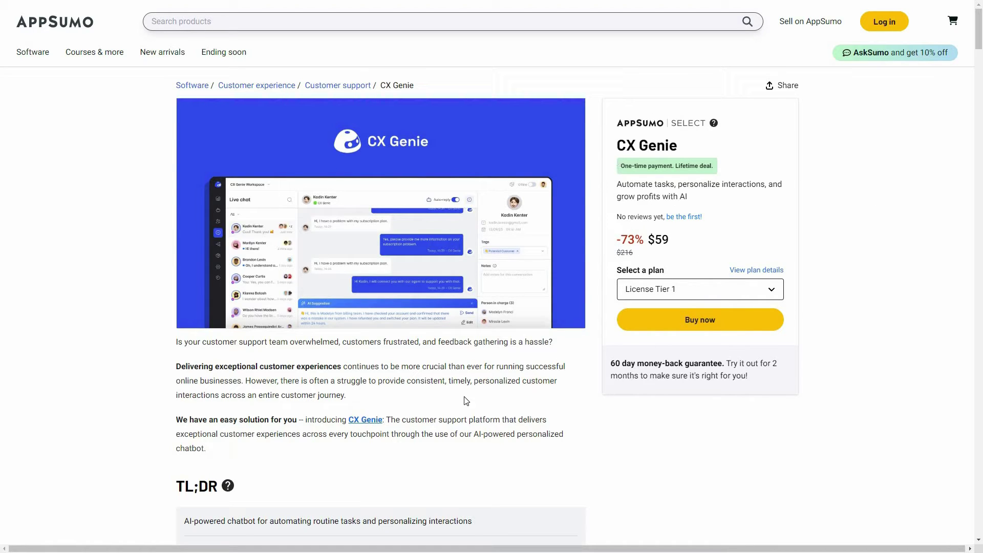
Examine CX Genie's AppSumo deal page for the included features and the three license tiers
scroll(272, 33, down, 3)
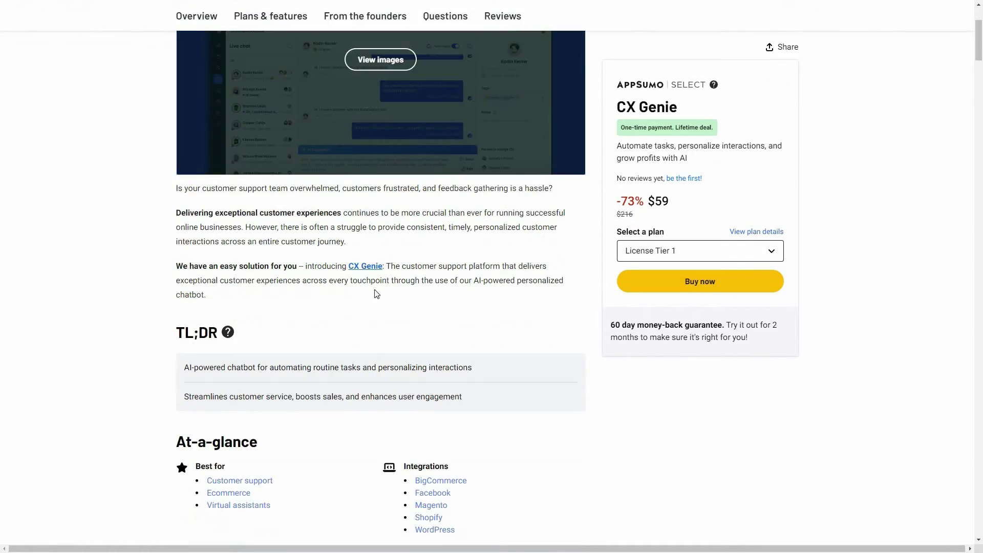
scroll(448, 345, down, 15)
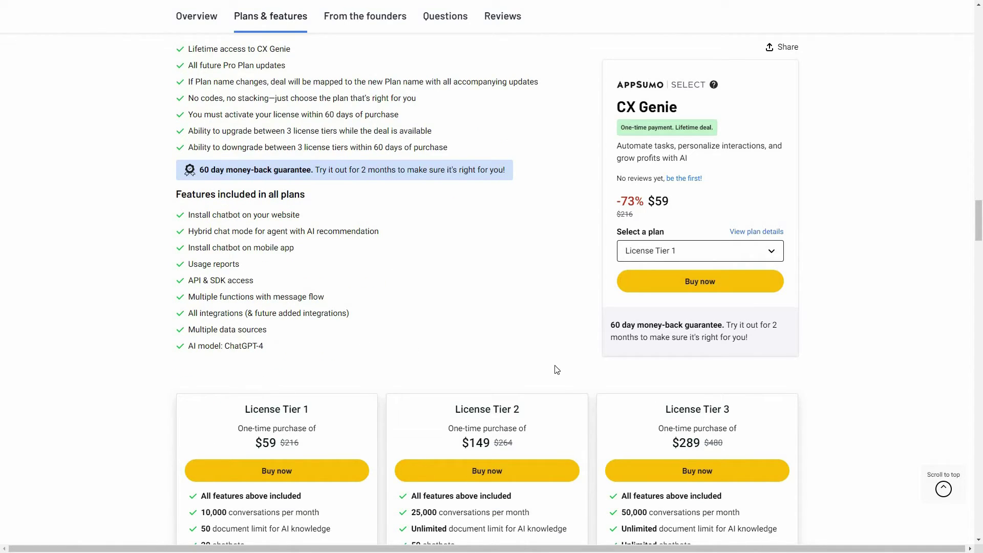
scroll(861, 413, down, 3)
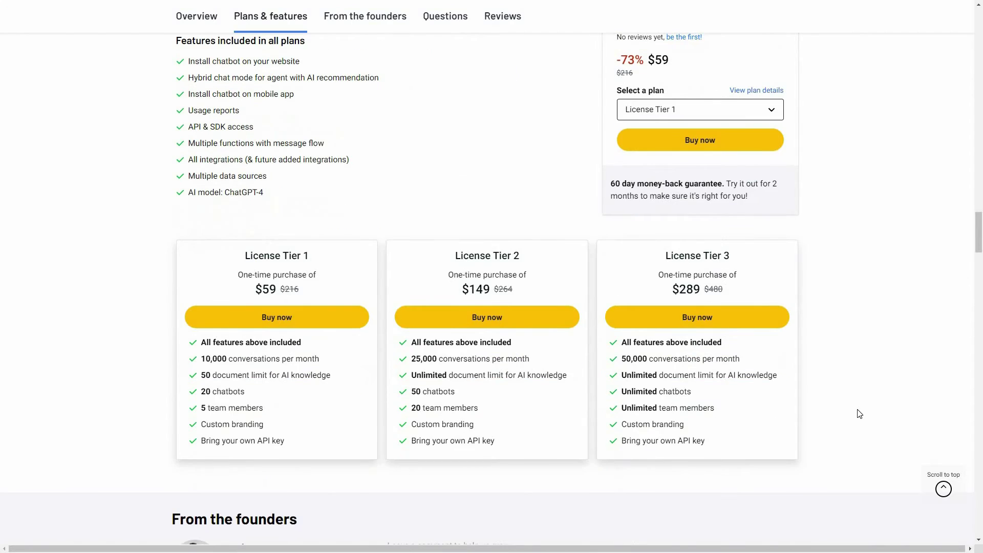